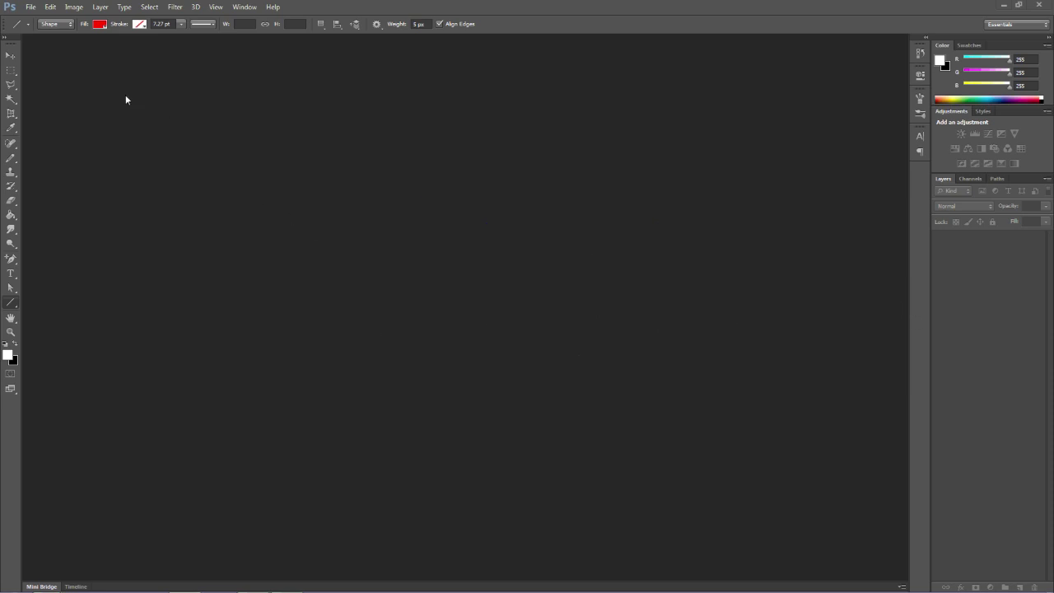
# - Create a new document 1500 px wide and 800 px high
pyautogui.click(31, 6)
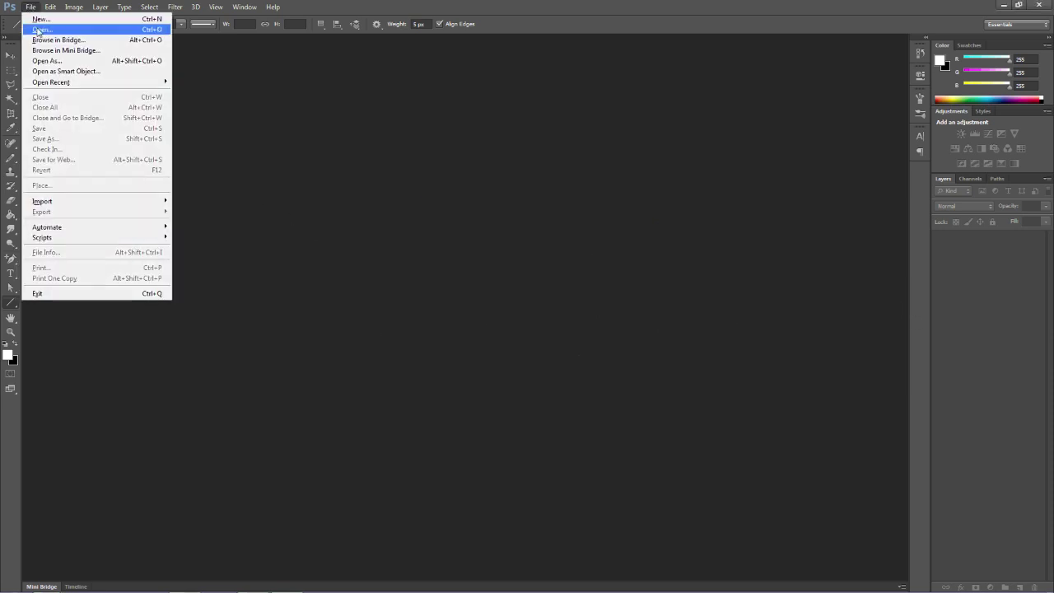
pyautogui.click(289, 153)
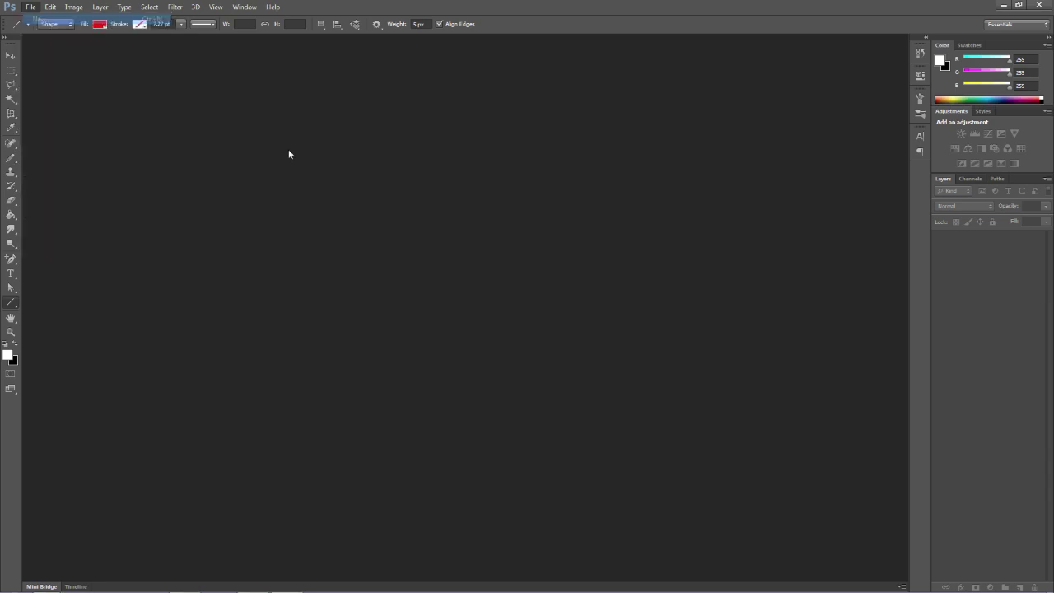
pyautogui.hotkey('ctrl', 'n')
pyautogui.doubleClick(449, 251)
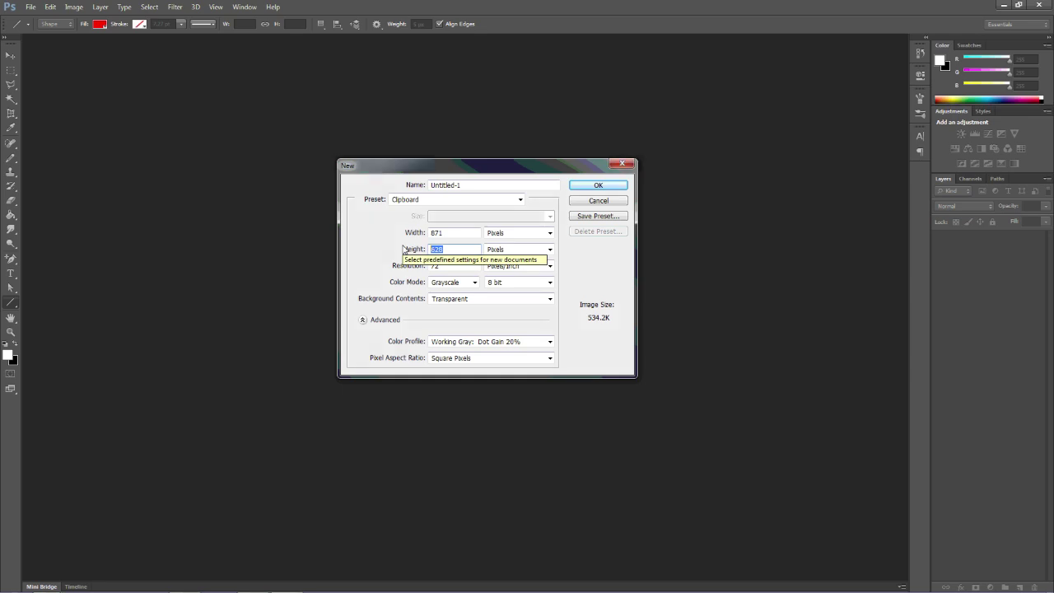
pyautogui.write('800')
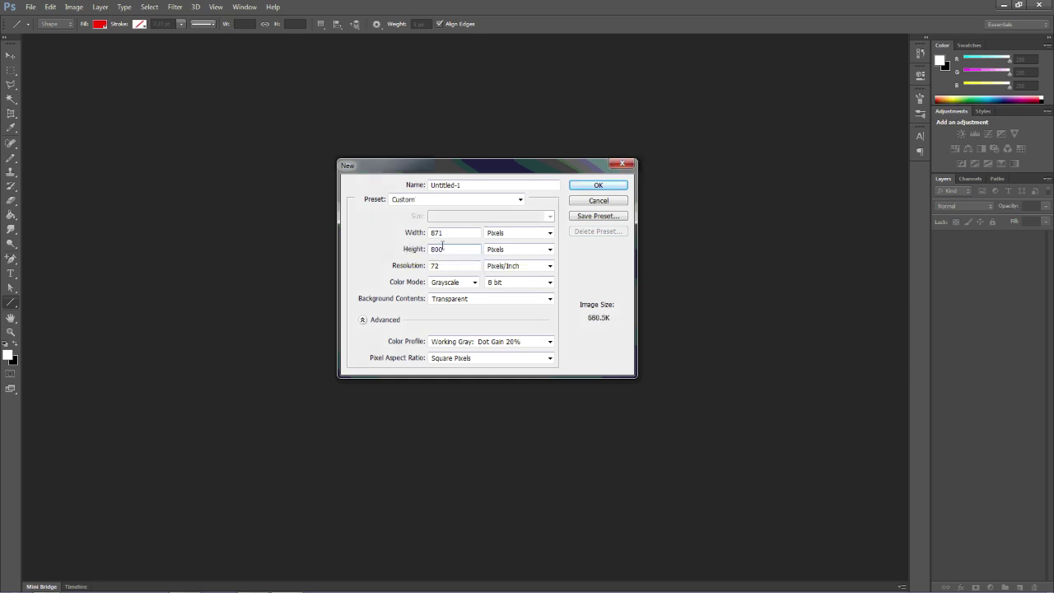
pyautogui.doubleClick(452, 233)
pyautogui.write('1500')
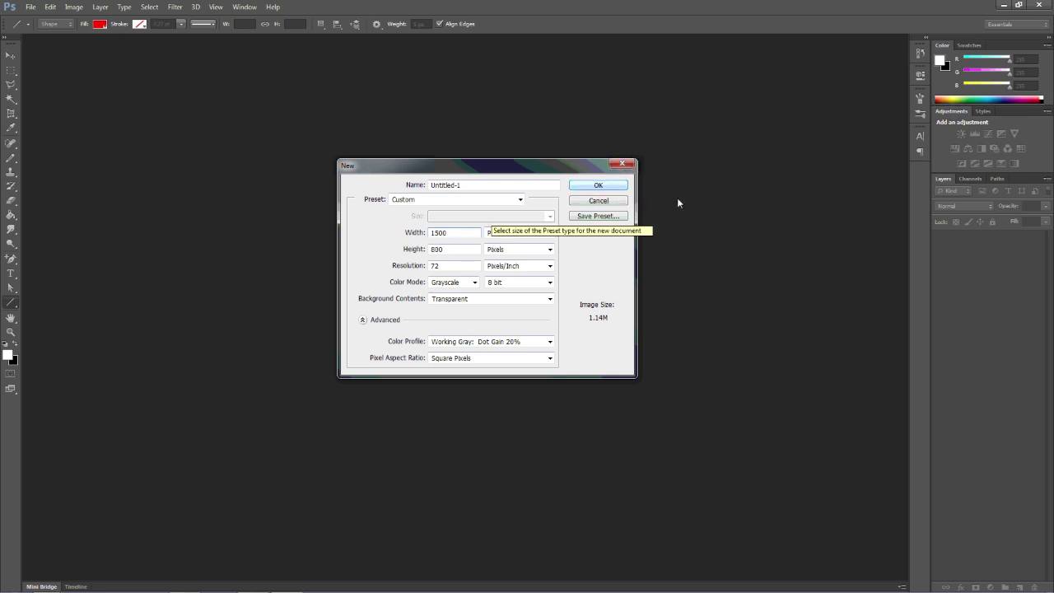
pyautogui.click(611, 189)
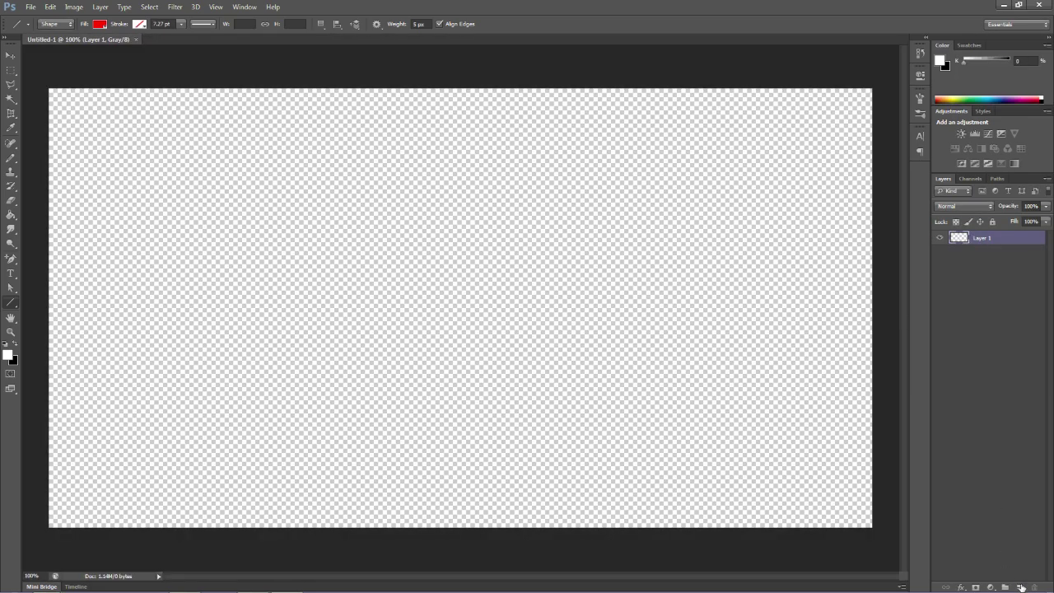
# - Add a new empty layer and fill Layer 1 with white using the Paint Bucket
pyautogui.click(1020, 587)
pyautogui.click(988, 252)
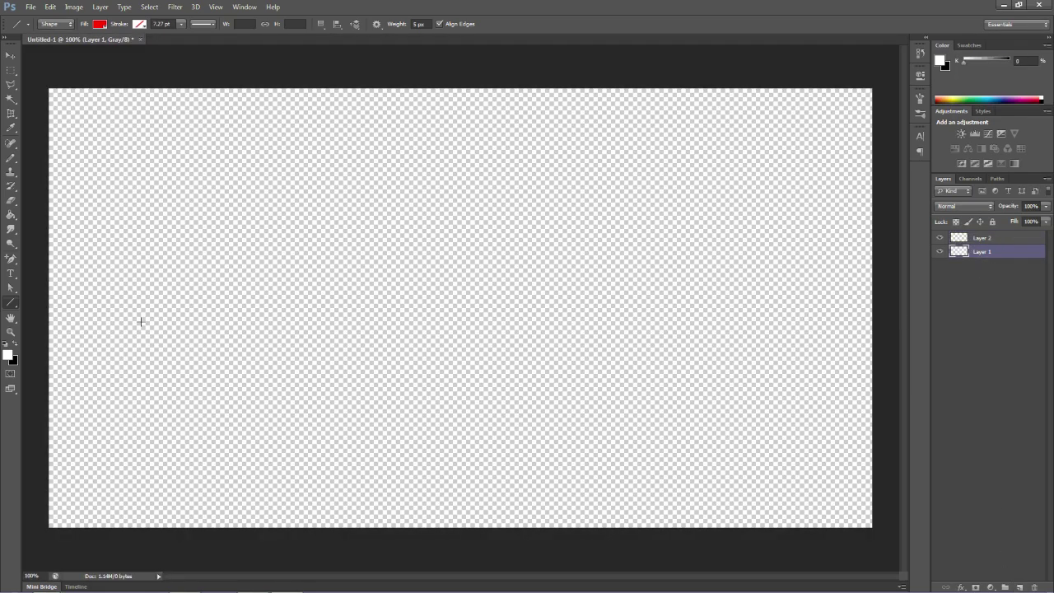
pyautogui.click(11, 214)
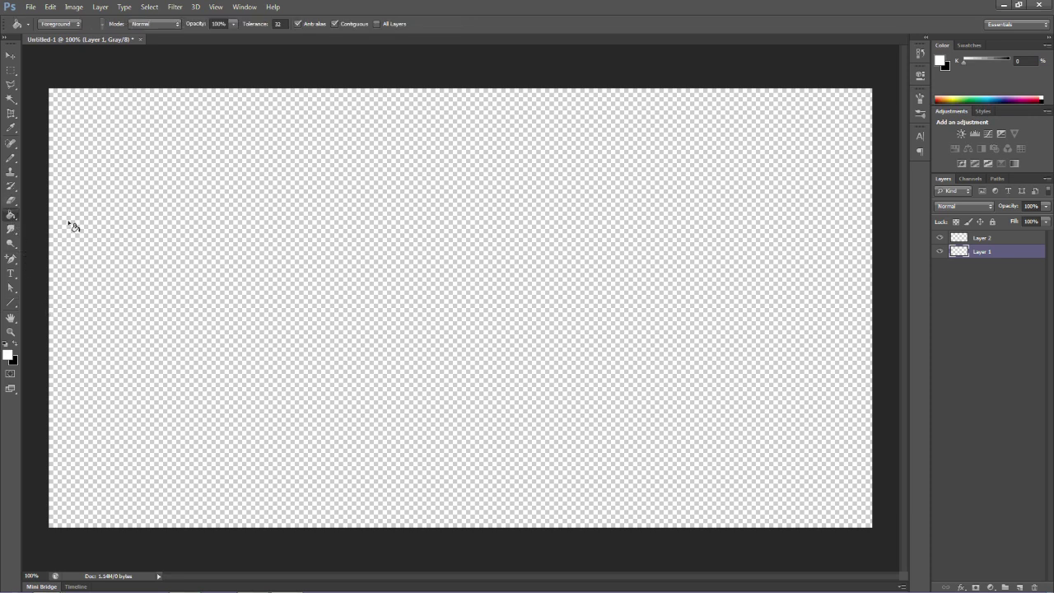
pyautogui.click(374, 305)
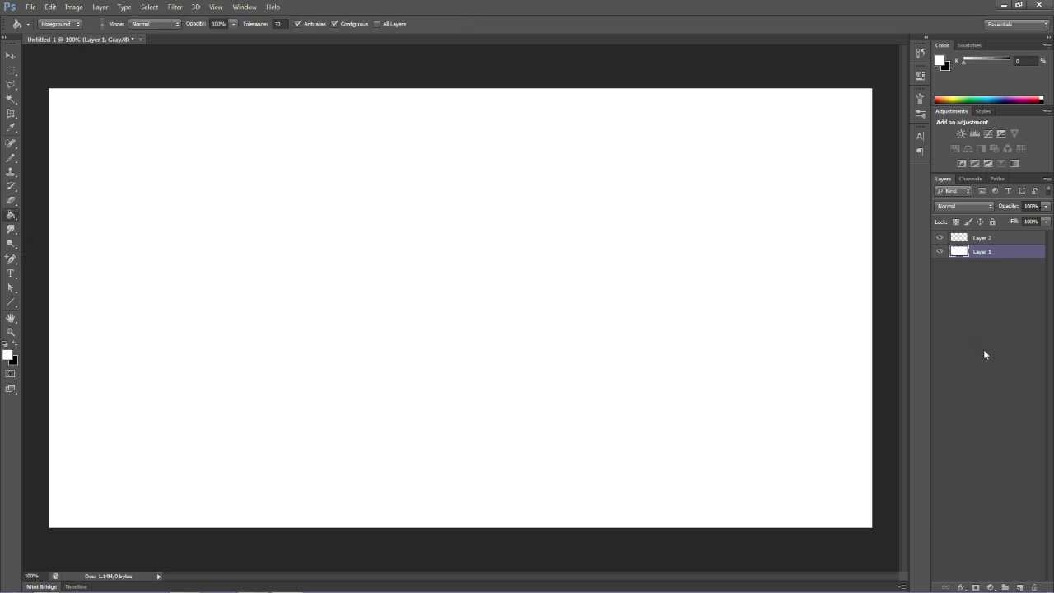
# - Draw a trial horizontal line and remove its start and end arrowheads
pyautogui.click(11, 302)
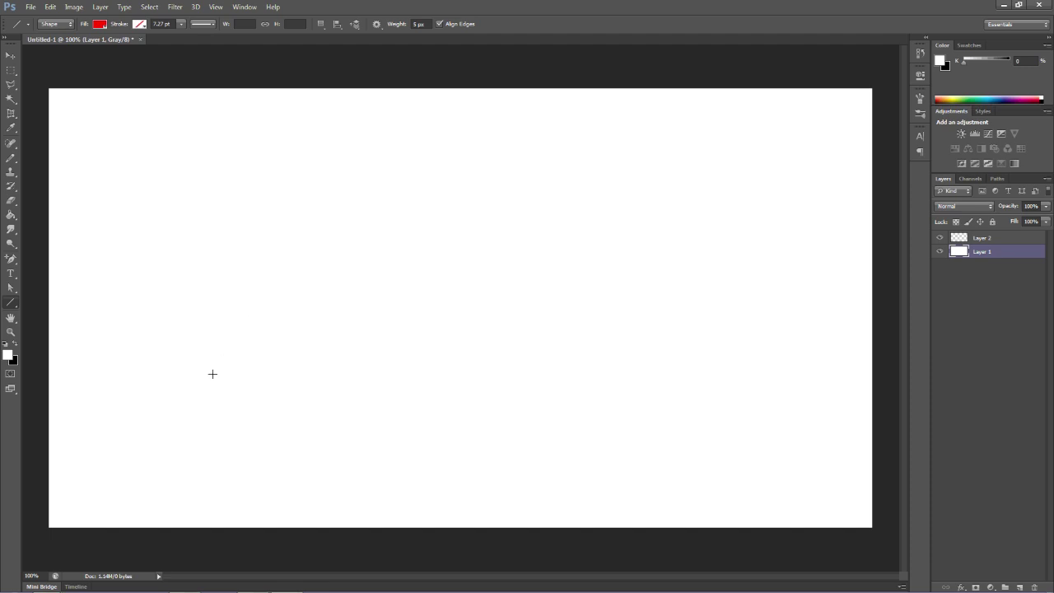
pyautogui.moveTo(80, 321); pyautogui.dragTo(846, 307)
pyautogui.click(375, 24)
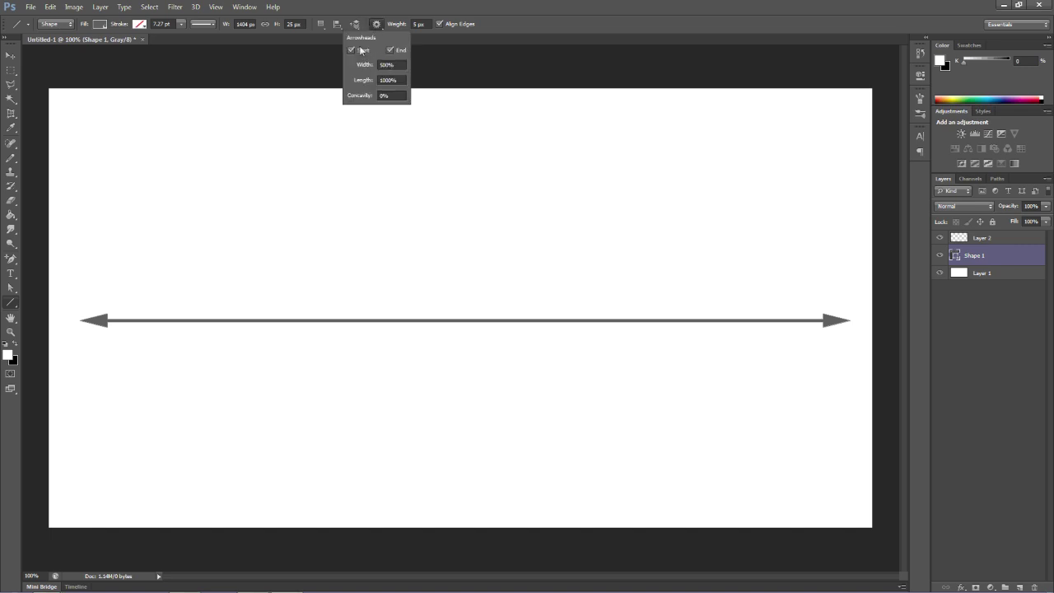
pyautogui.click(351, 50)
pyautogui.click(390, 50)
# - Delete the trial Shape 1 line layer
pyautogui.click(98, 73)
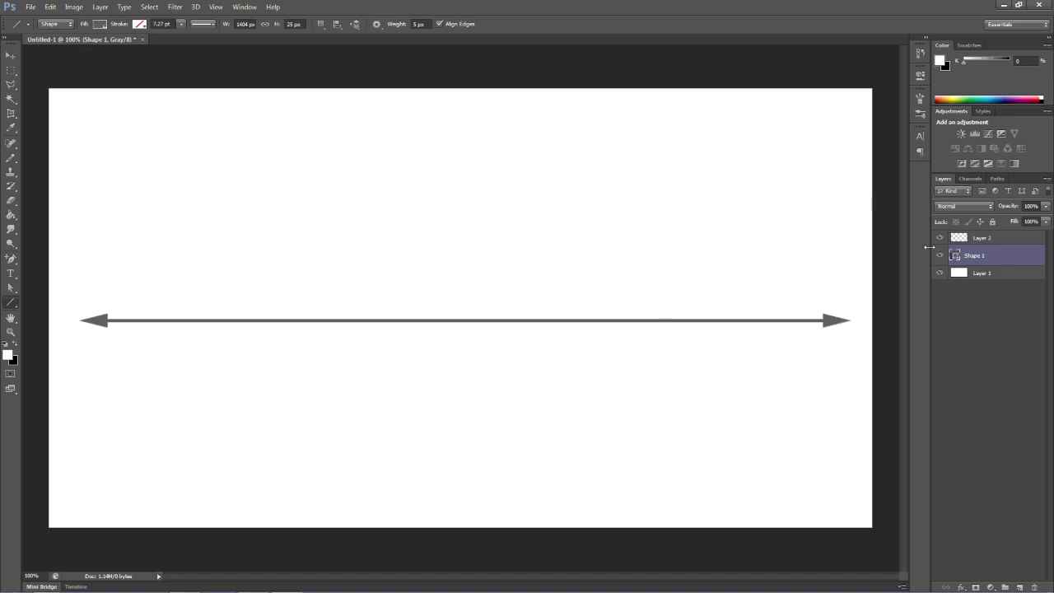
pyautogui.rightClick(997, 260)
pyautogui.click(871, 222)
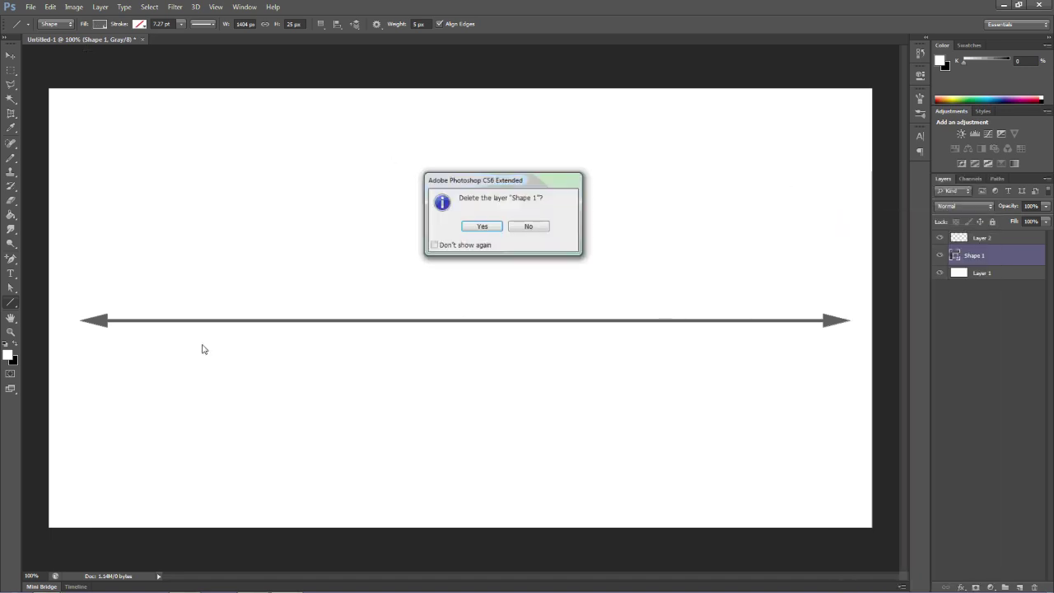
pyautogui.press('Return')
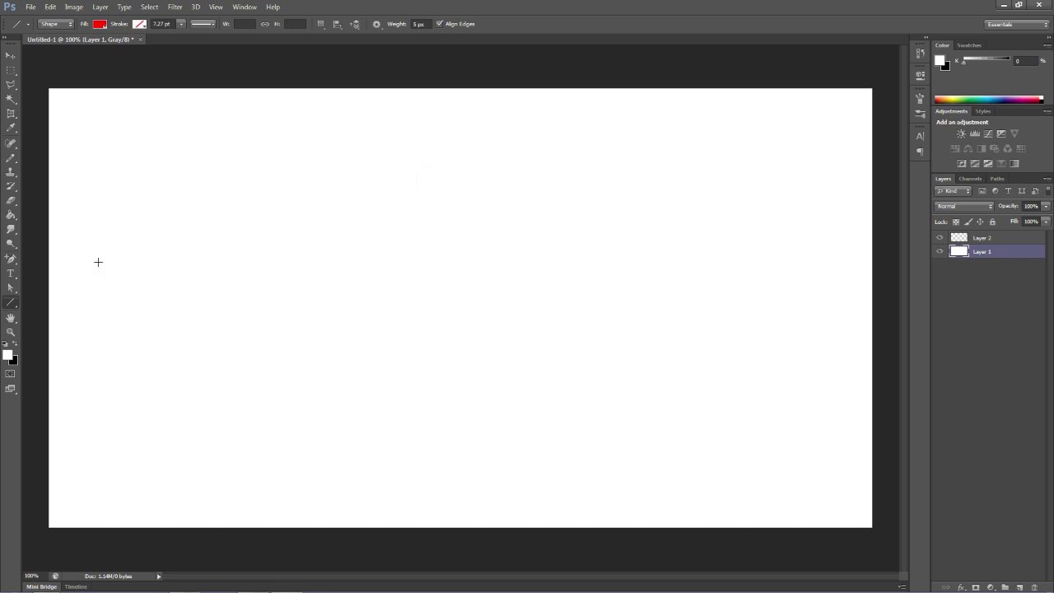
# - Draw a horizontal horizon line across the canvas with black fill, black stroke and 3 px weight
pyautogui.click(99, 24)
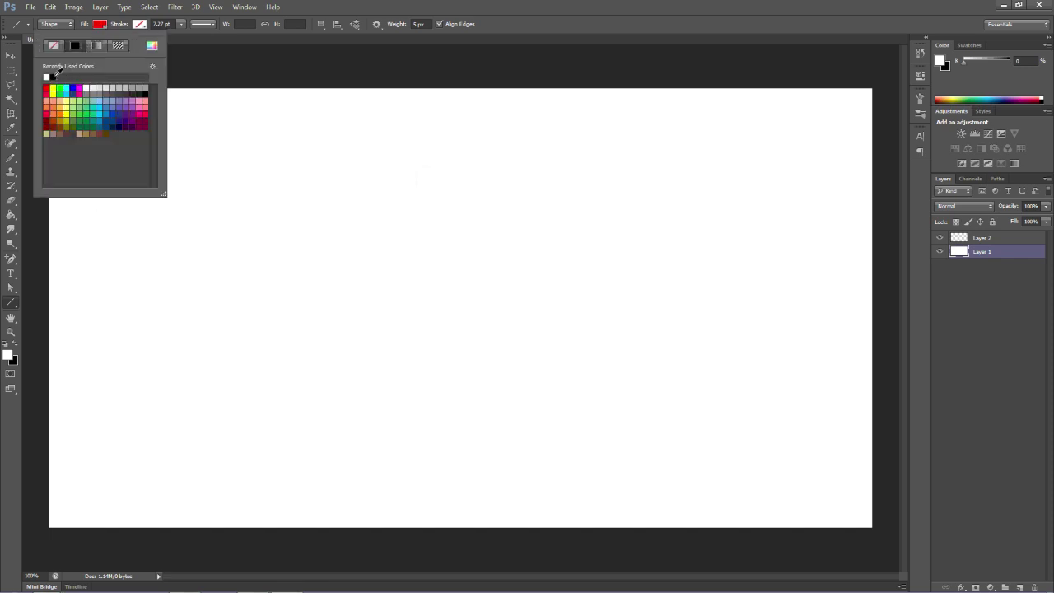
pyautogui.click(53, 77)
pyautogui.click(139, 25)
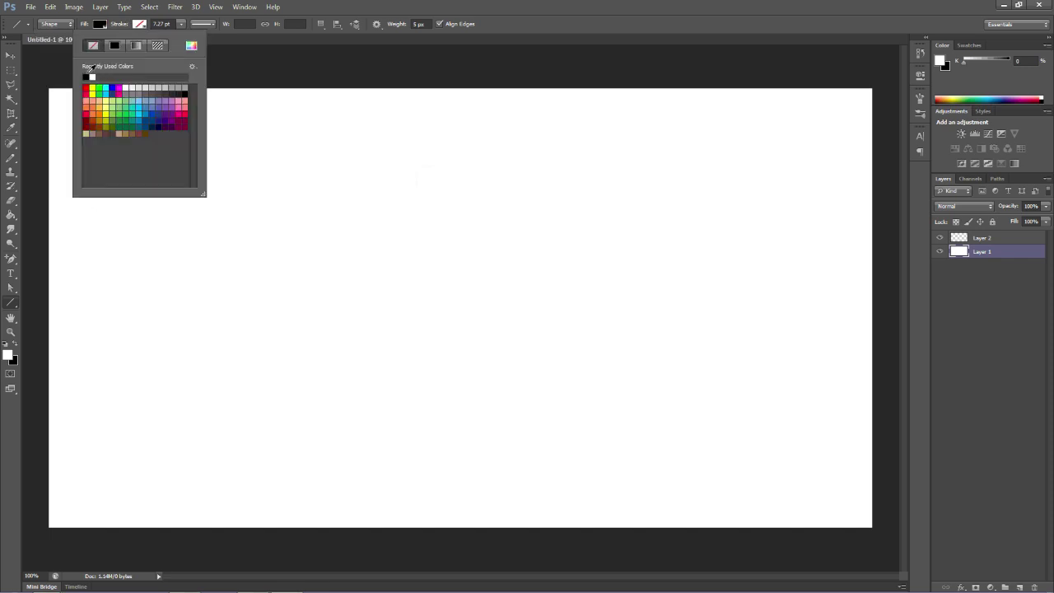
pyautogui.click(87, 76)
pyautogui.click(415, 24)
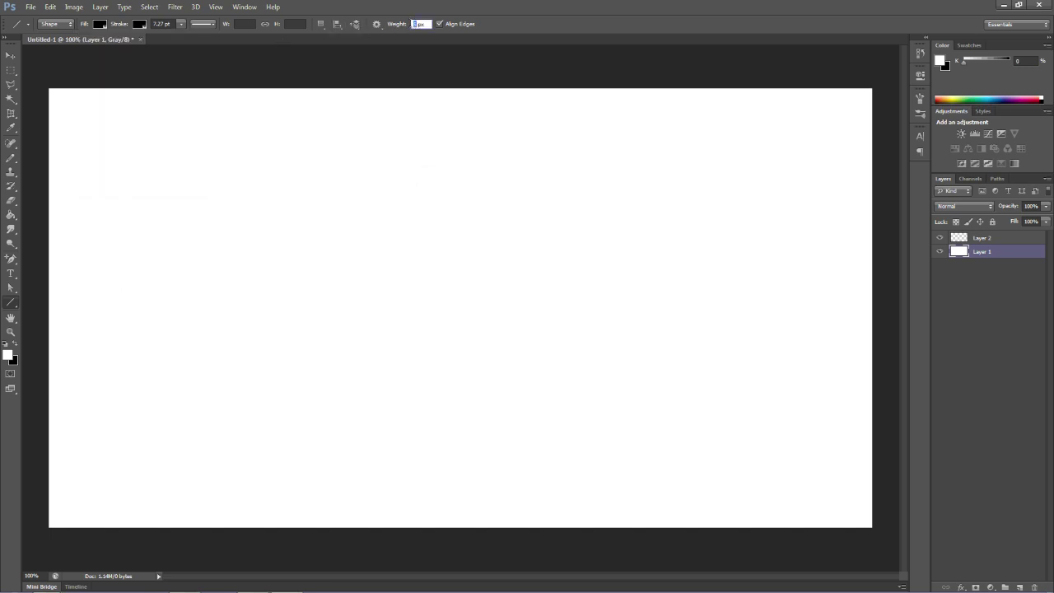
pyautogui.write('3')
pyautogui.moveTo(91, 301); pyautogui.dragTo(860, 303)
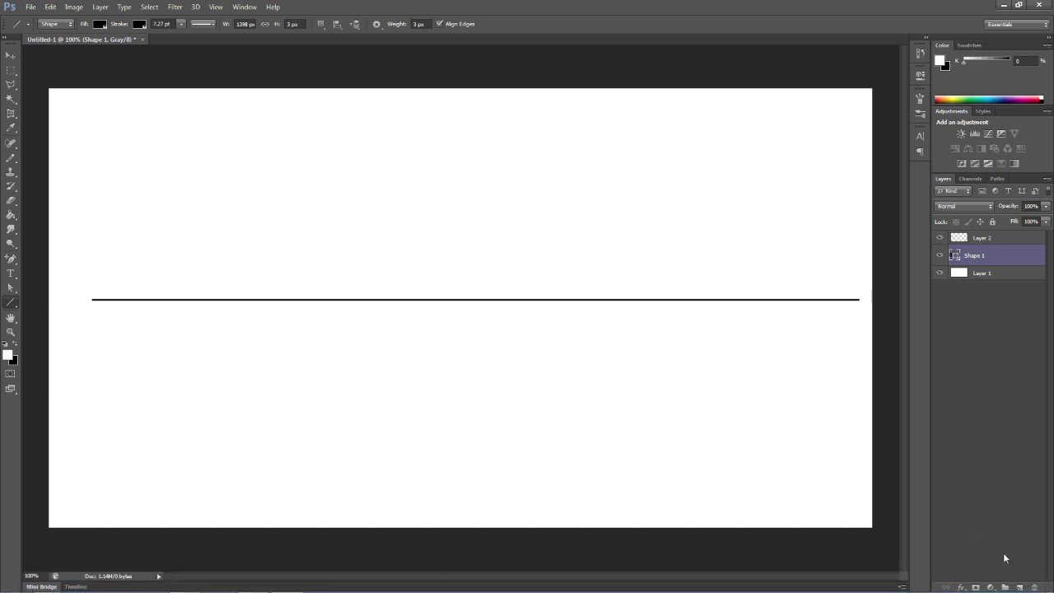
# - Create a layer group, move Shape 1 into it, and rename it 'Guide Lines'
pyautogui.click(1004, 586)
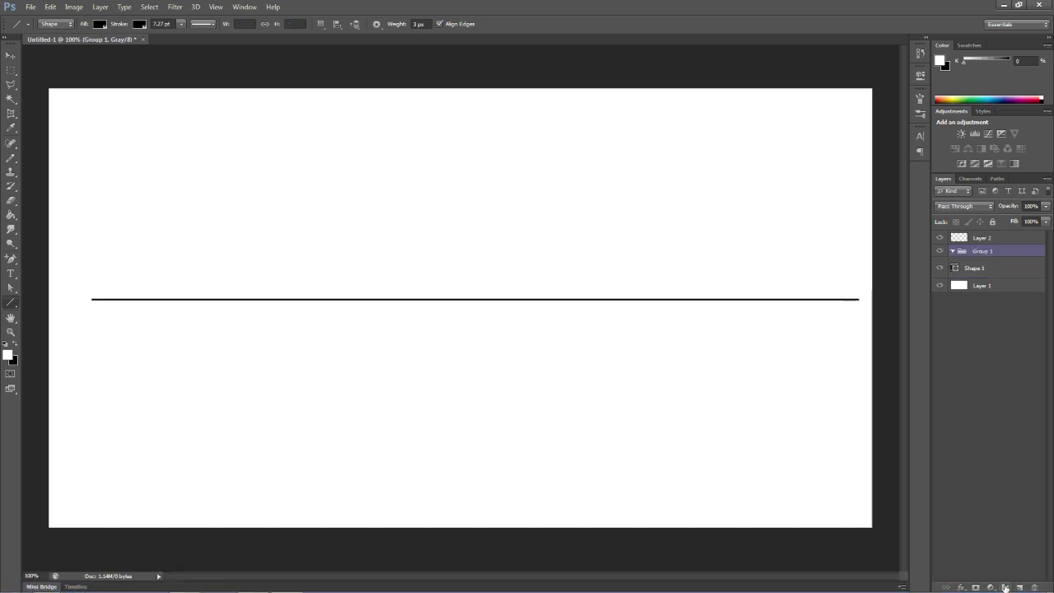
pyautogui.click(975, 270)
pyautogui.moveTo(974, 272); pyautogui.dragTo(983, 254)
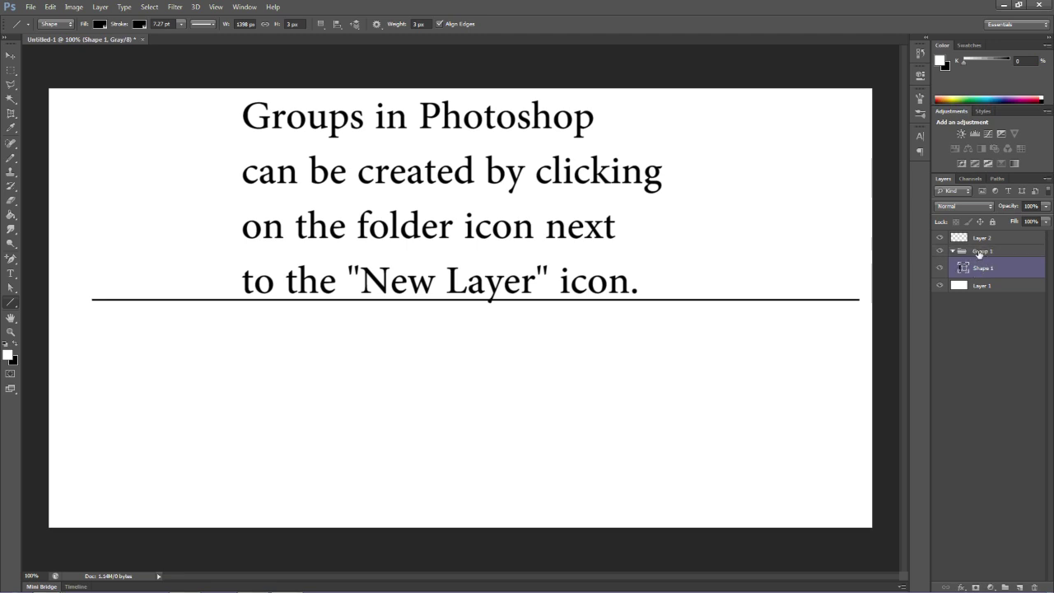
pyautogui.click(979, 252)
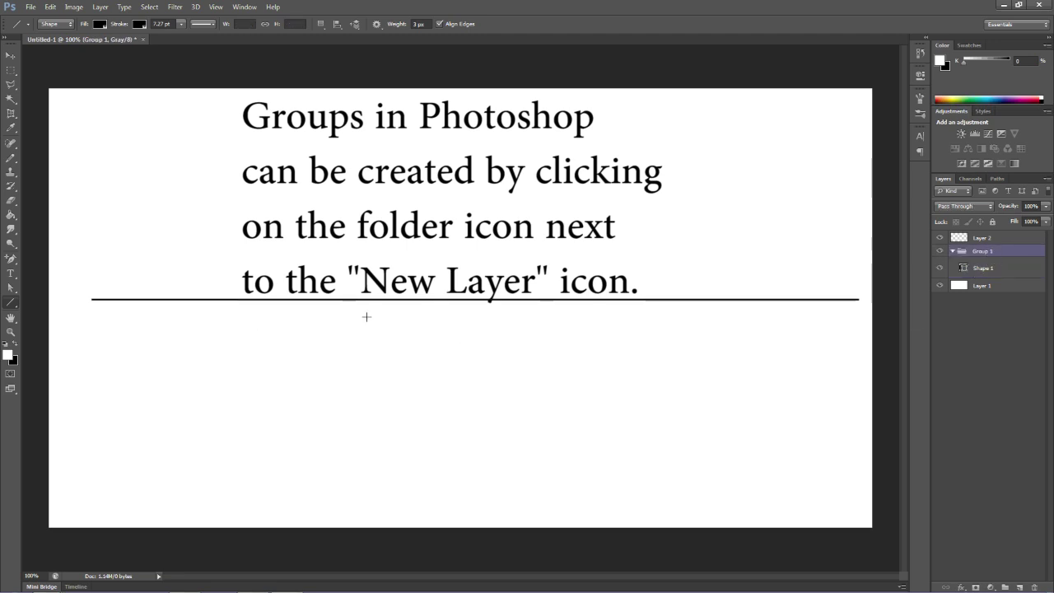
pyautogui.doubleClick(982, 251)
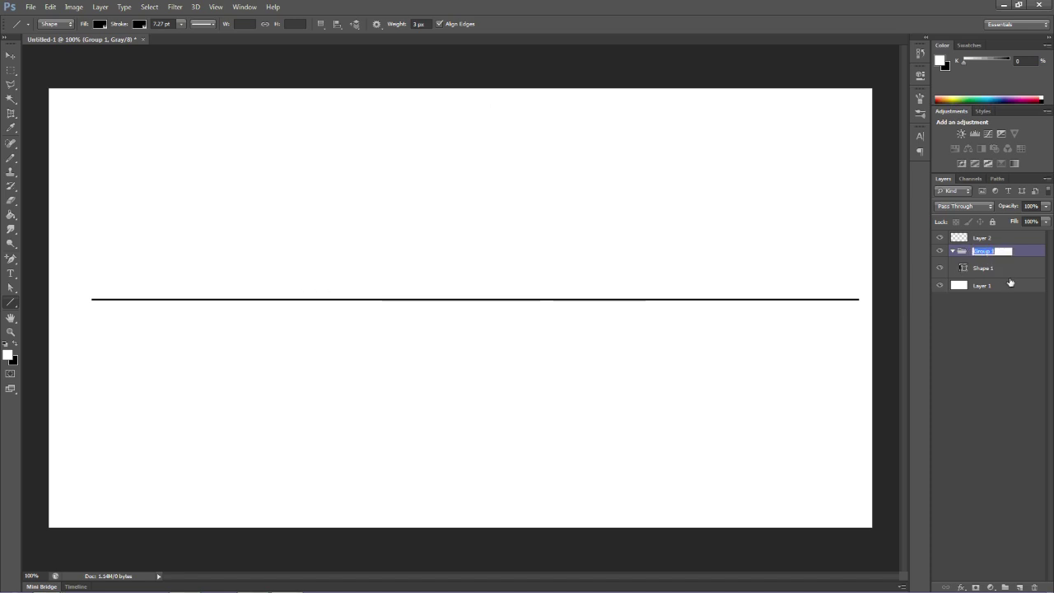
pyautogui.write('Guide Lines')
pyautogui.click(980, 329)
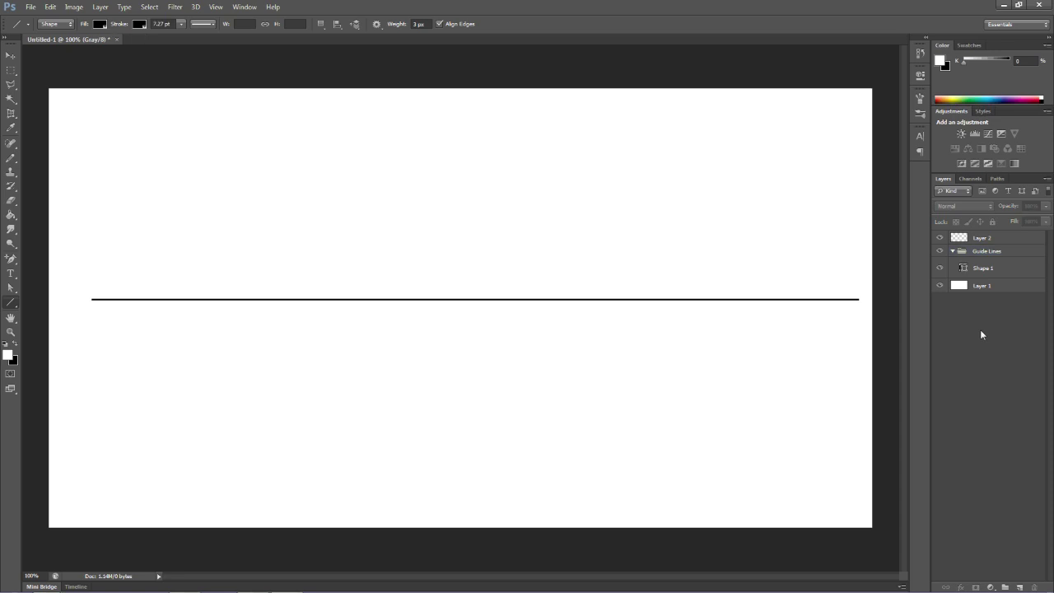
pyautogui.click(1000, 255)
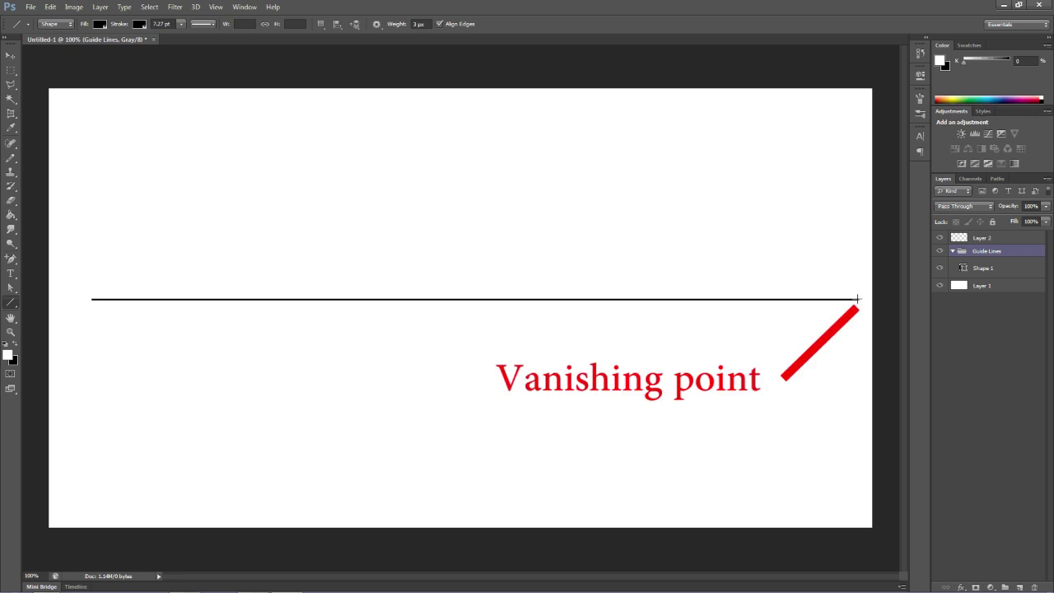
# - Draw two lines from the horizon's right end, one rising and one falling toward the left
pyautogui.moveTo(858, 299); pyautogui.dragTo(629, 233)
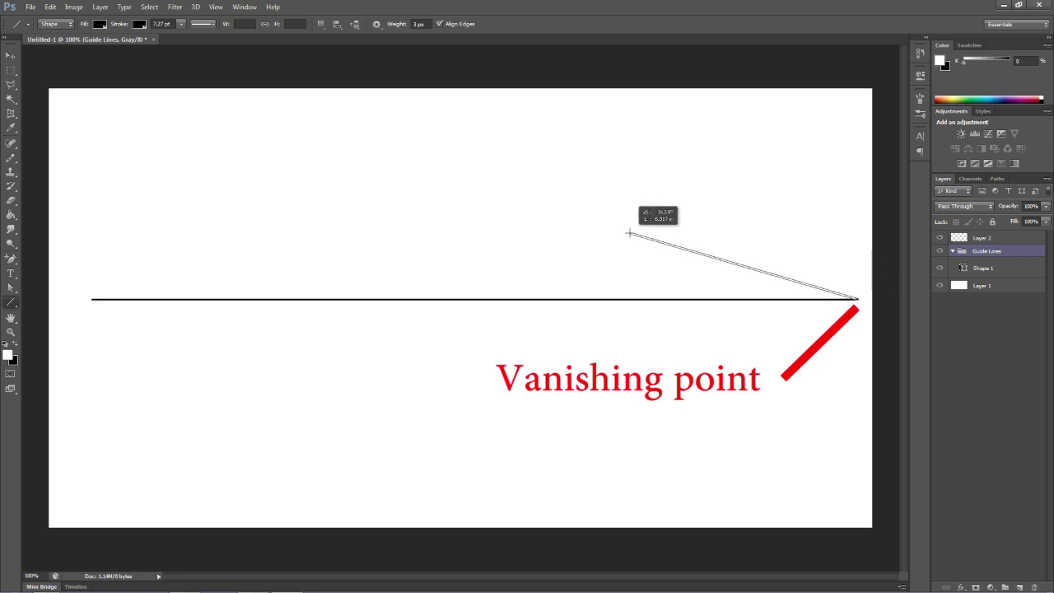
pyautogui.moveTo(629, 233)
pyautogui.mouseDown()
pyautogui.moveTo(219, 115)
pyautogui.moveTo(129, 125)
pyautogui.moveTo(217, 137)
pyautogui.mouseUp()
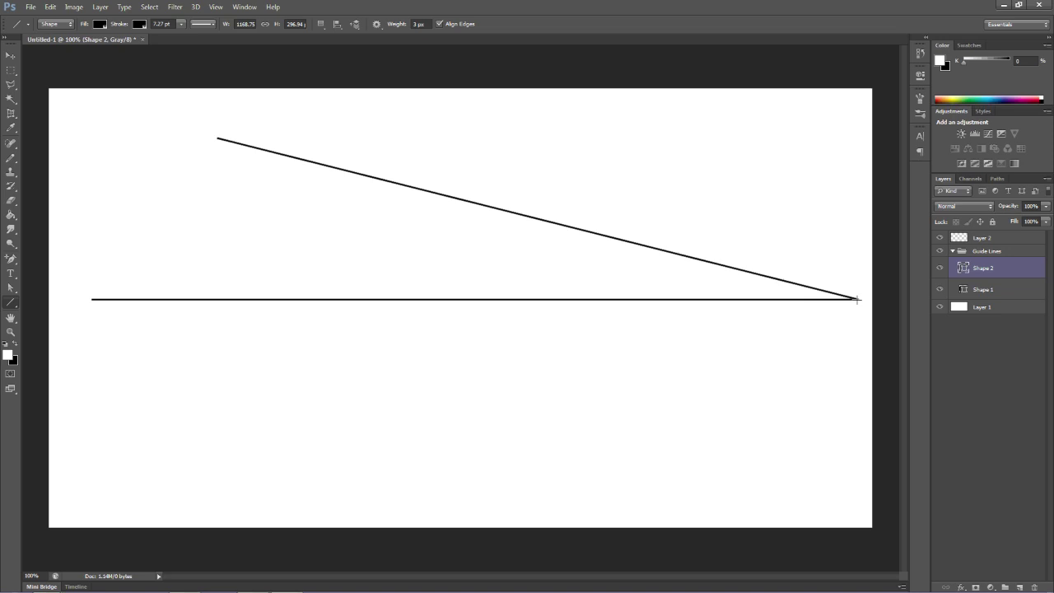
pyautogui.moveTo(856, 300); pyautogui.dragTo(203, 353)
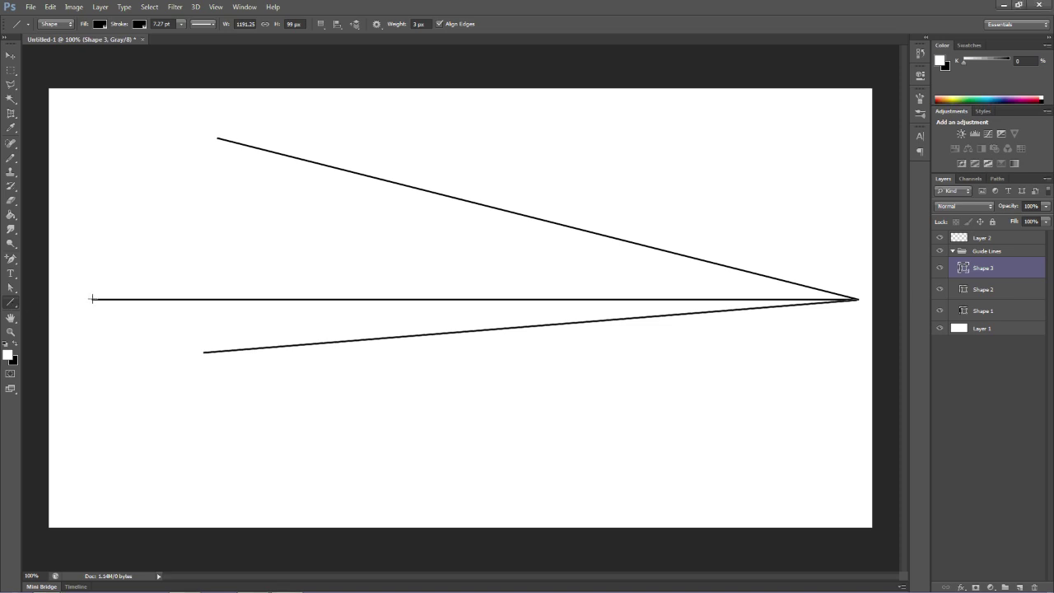
# - Draw two lines from the horizon's left end up-right and down-right, plus a vertical line through their crossings
pyautogui.moveTo(91, 299); pyautogui.dragTo(452, 147)
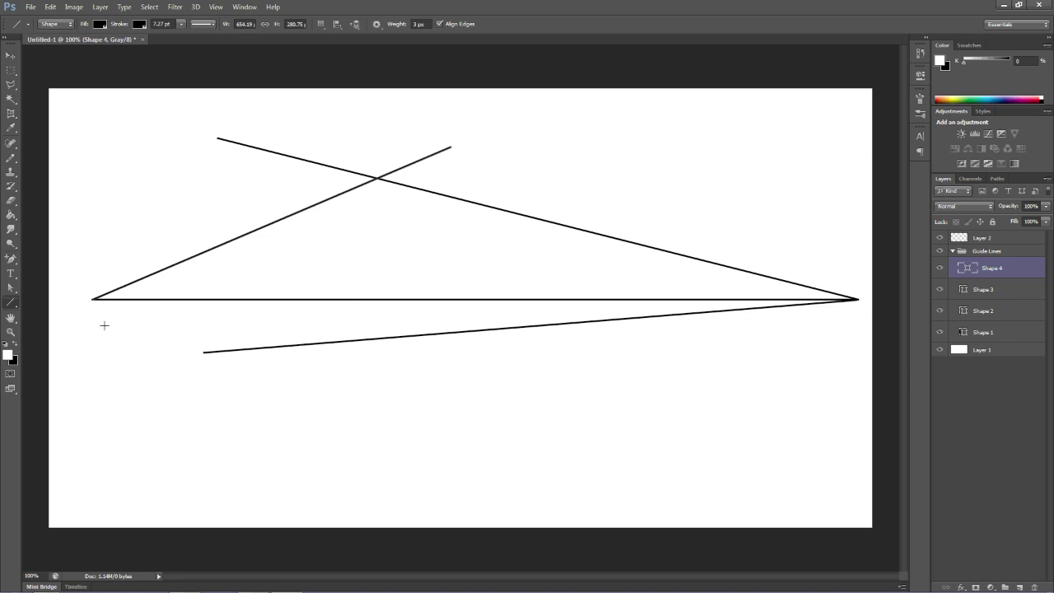
pyautogui.moveTo(92, 299); pyautogui.dragTo(464, 352)
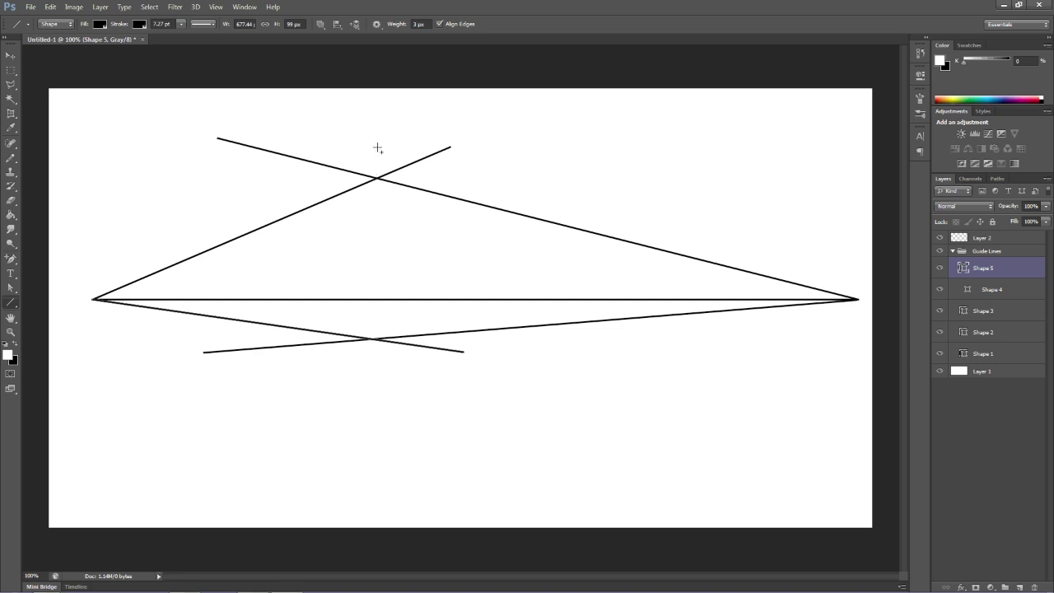
pyautogui.moveTo(377, 148); pyautogui.dragTo(376, 431)
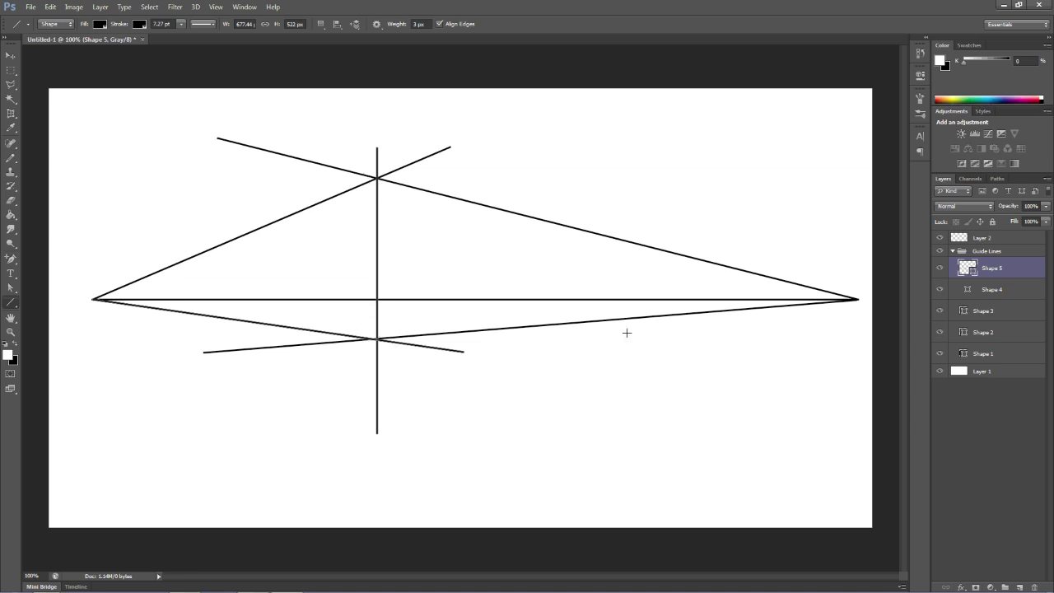
# - Delete the Shape 4 layer, then undo that deletion
pyautogui.click(984, 289)
pyautogui.rightClick(985, 289)
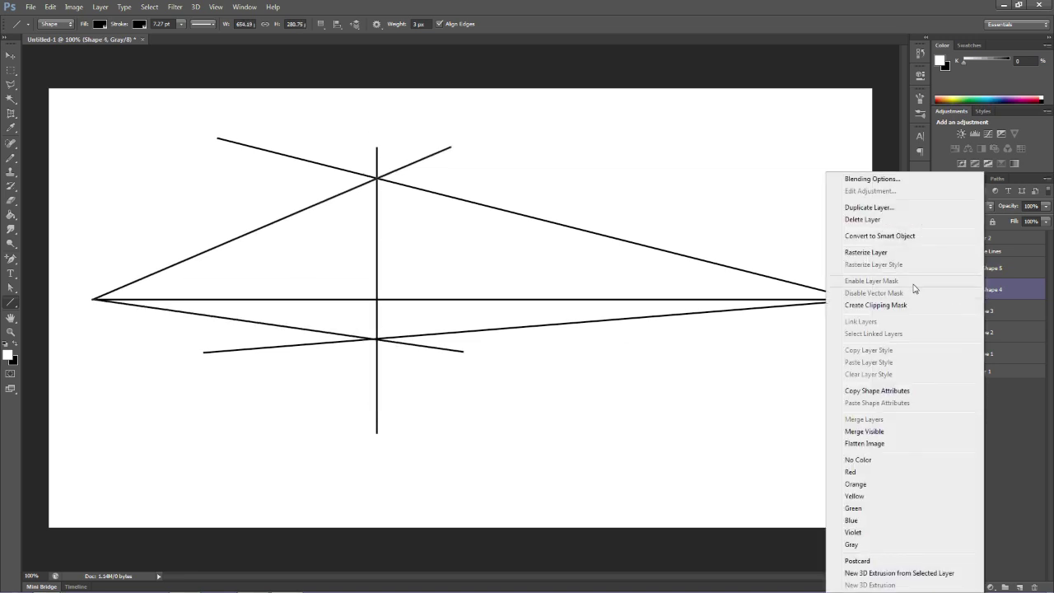
pyautogui.click(901, 221)
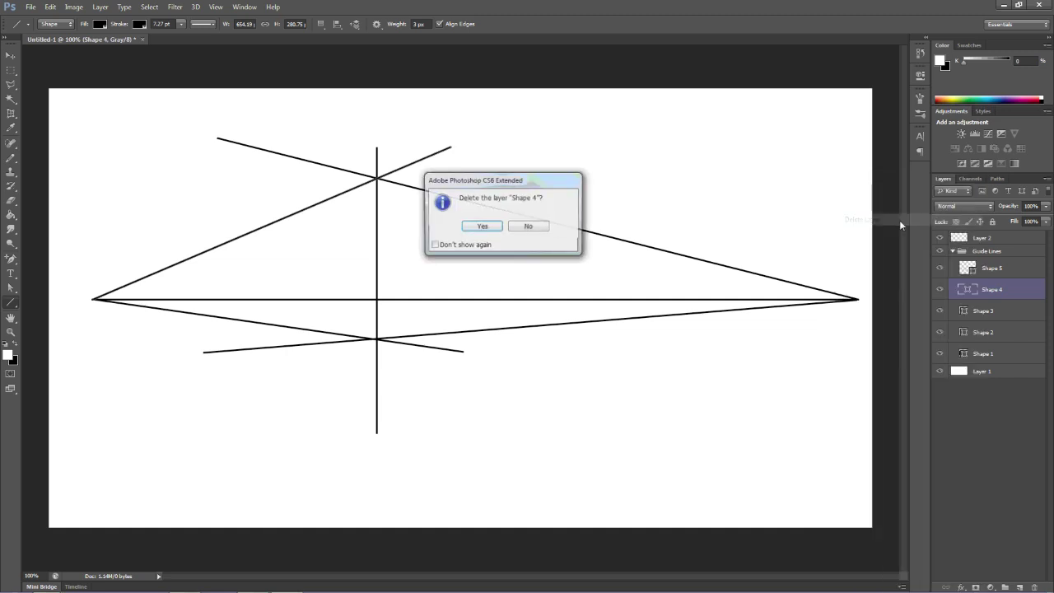
pyautogui.click(462, 225)
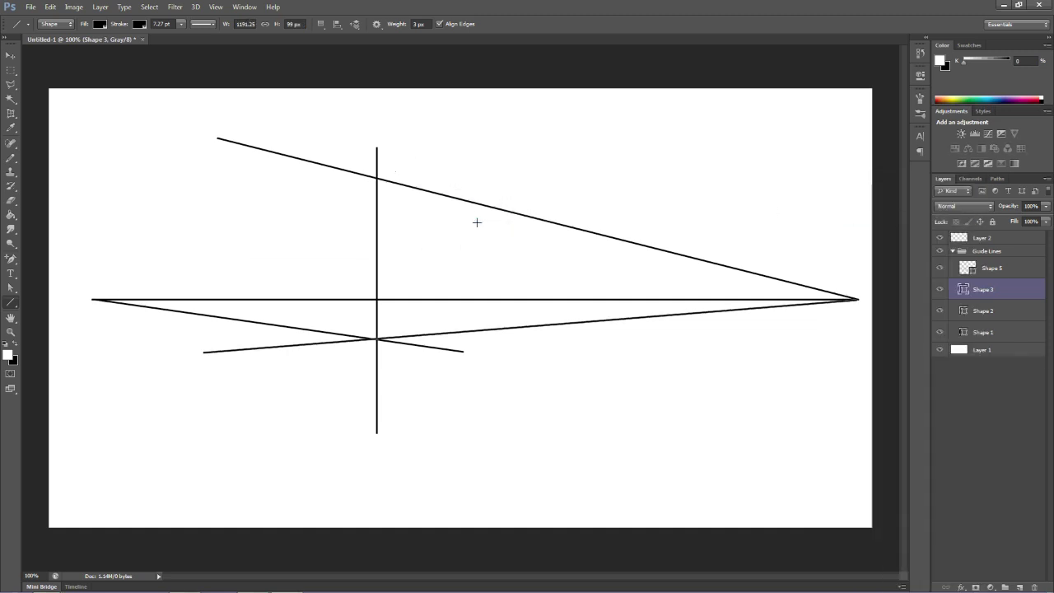
pyautogui.click(51, 7)
pyautogui.click(58, 40)
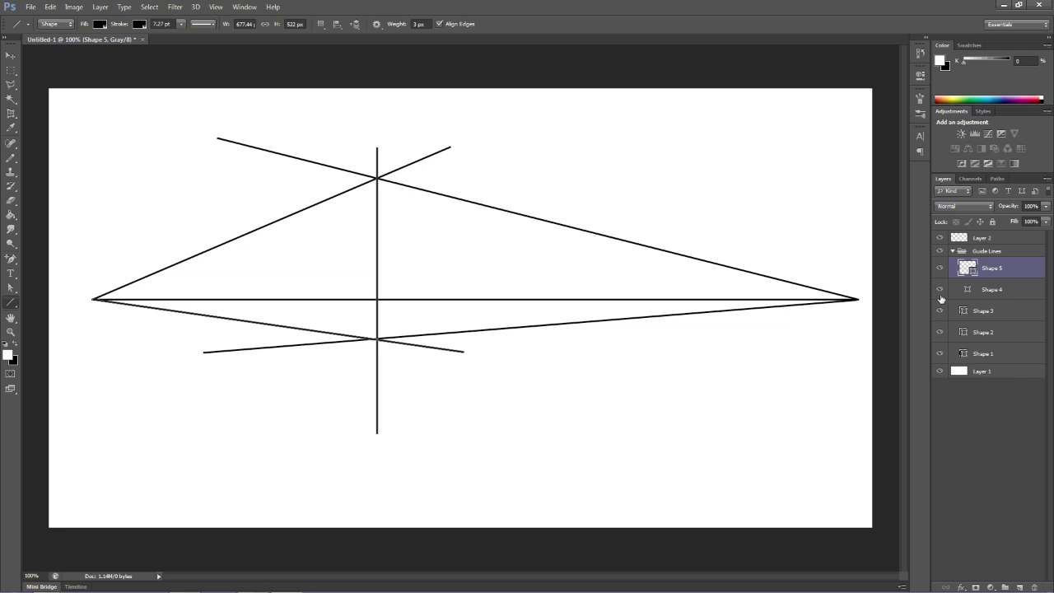
# - Toggle layer visibility to identify lines, then delete the Shape 5 layer
pyautogui.click(939, 289)
pyautogui.click(939, 289)
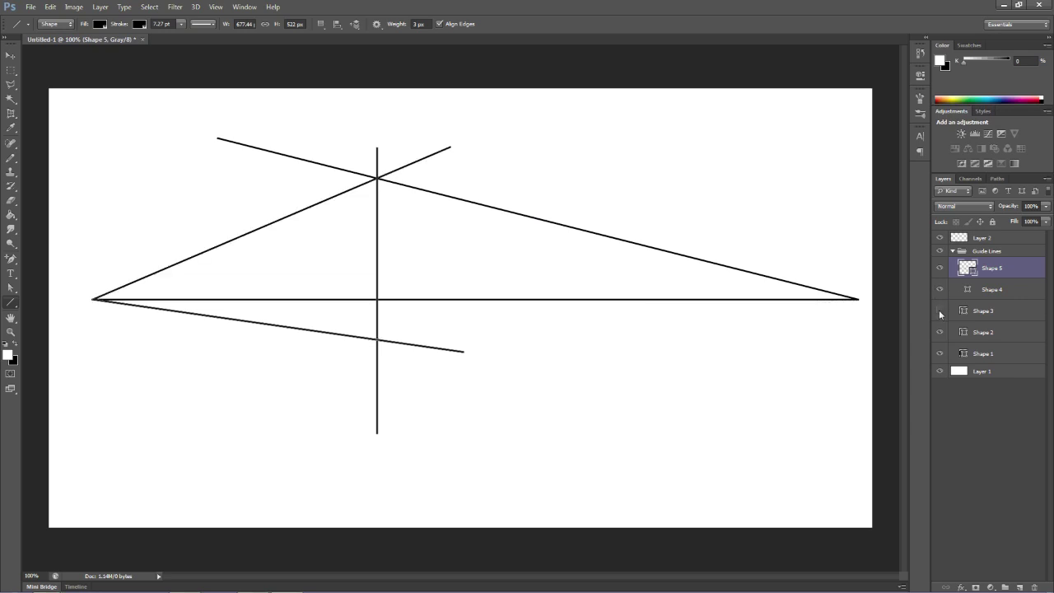
pyautogui.click(940, 311)
pyautogui.click(941, 268)
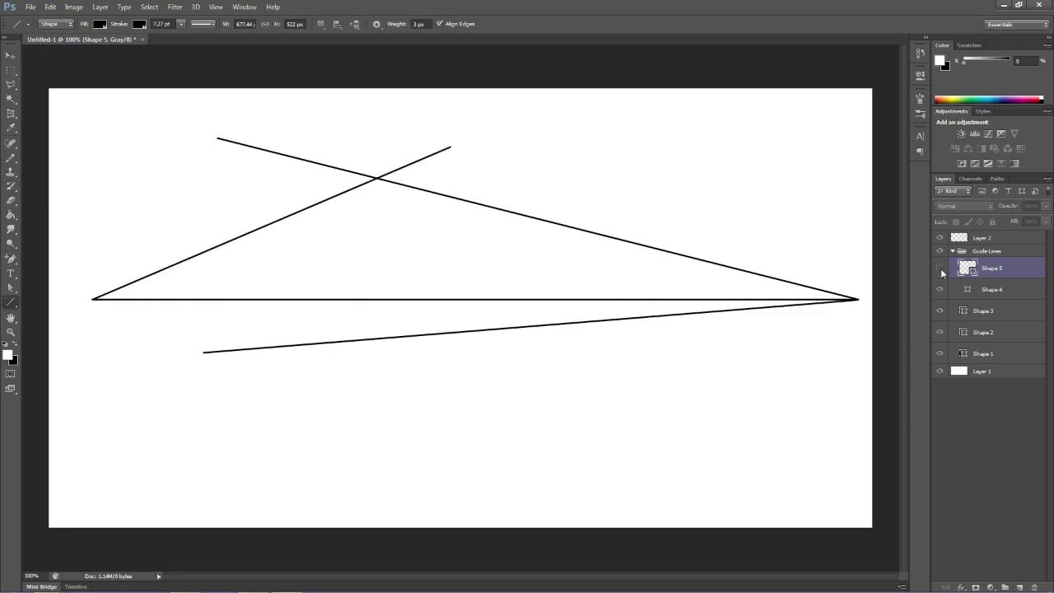
pyautogui.click(940, 268)
pyautogui.rightClick(1004, 269)
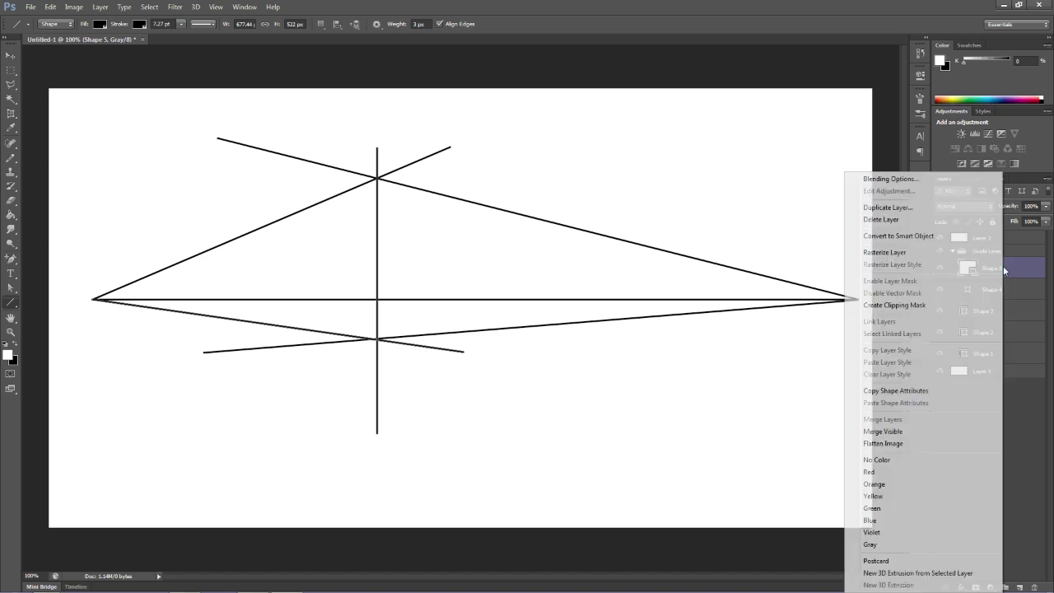
pyautogui.click(881, 219)
pyautogui.click(484, 226)
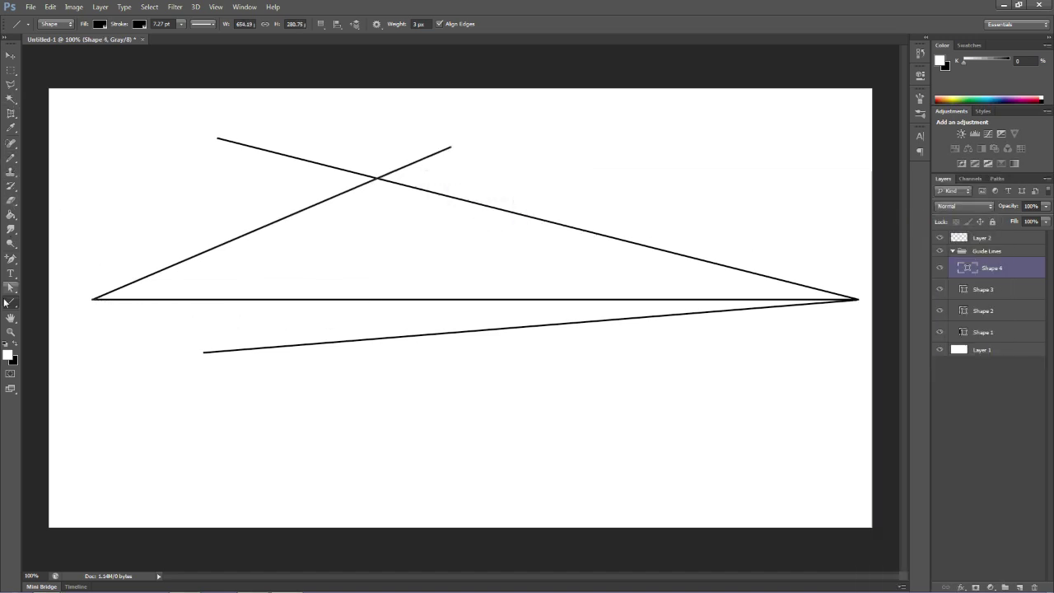
pyautogui.click(9, 303)
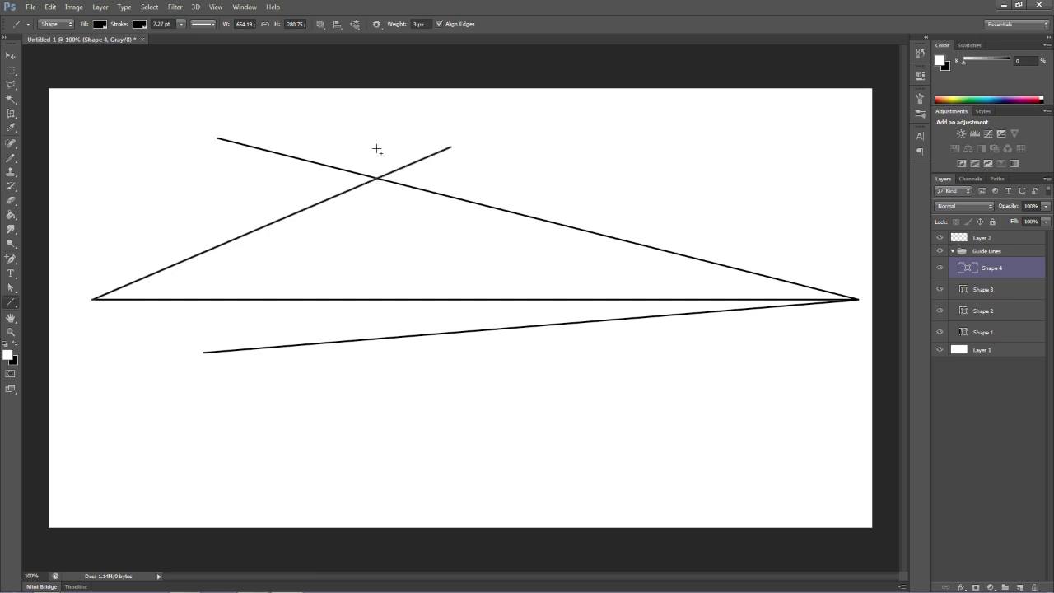
# - Redraw the vertical line through both crossings and the down-right line from the left vanishing point
pyautogui.moveTo(377, 149); pyautogui.dragTo(376, 459)
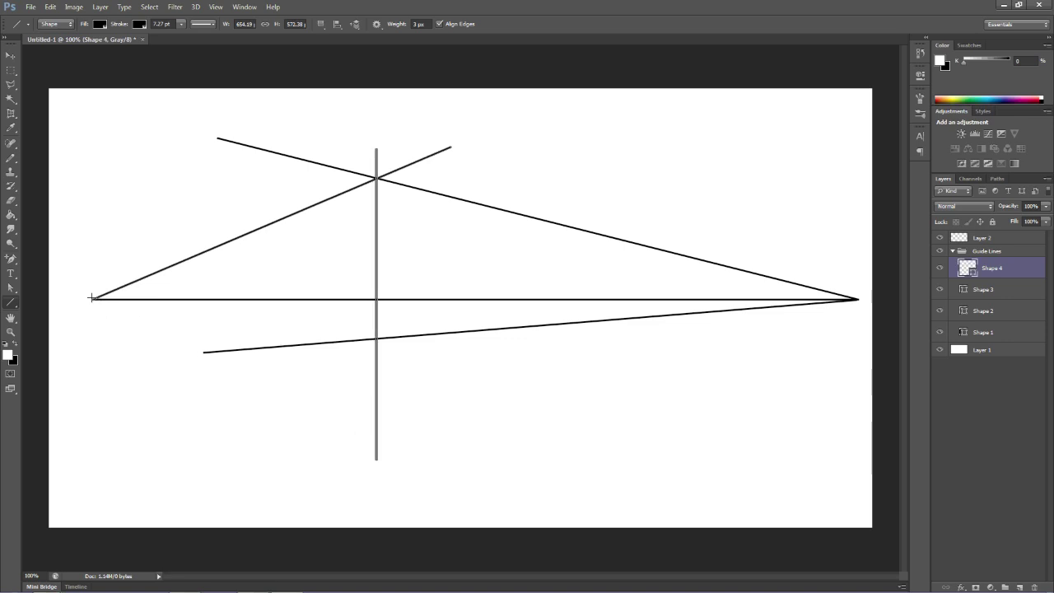
pyautogui.click(980, 252)
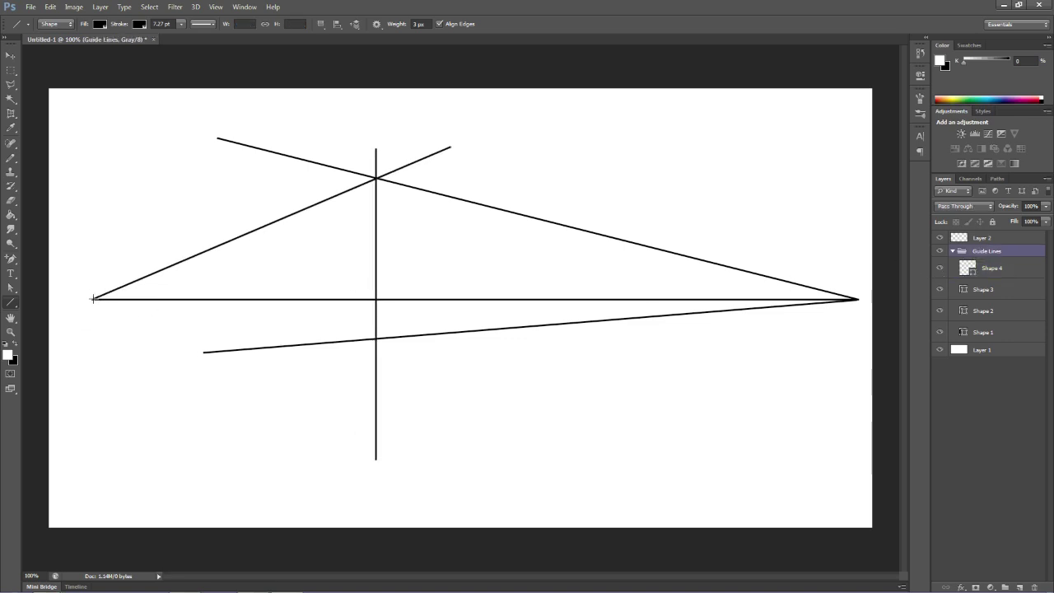
pyautogui.moveTo(93, 299); pyautogui.dragTo(441, 349)
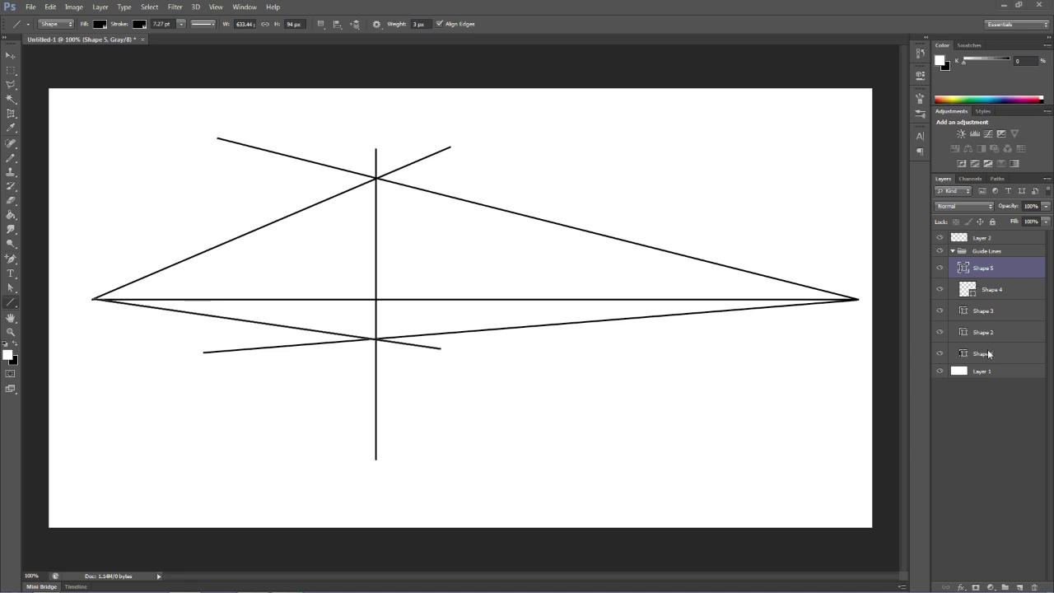
pyautogui.click(989, 254)
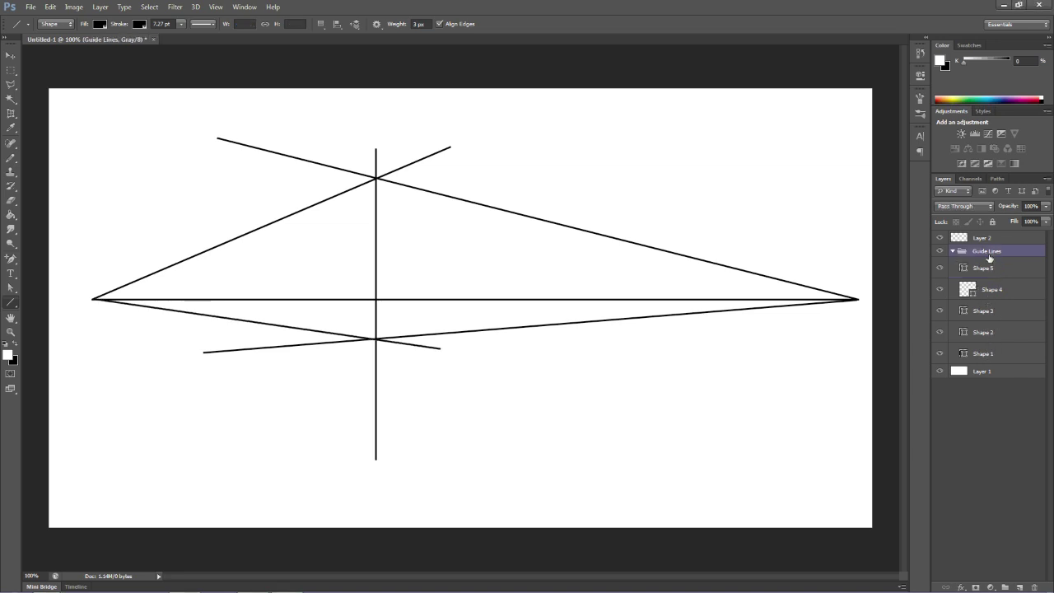
# - Select all shape layers in Guide Lines and set their fill and stroke to grey
pyautogui.keyDown('shift'); pyautogui.click(990, 353); pyautogui.keyUp('shift')
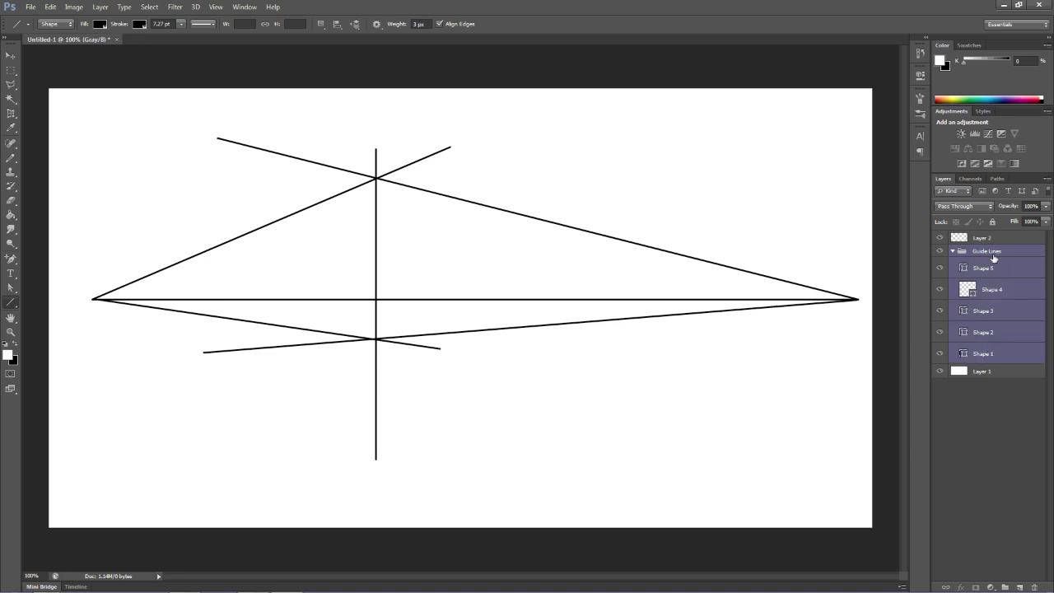
pyautogui.click(98, 26)
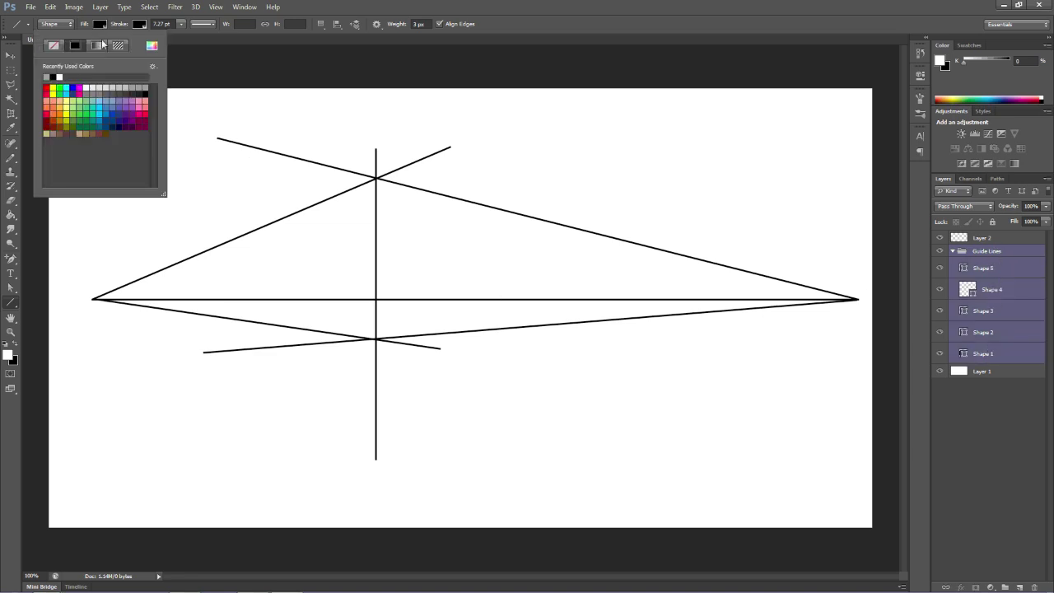
pyautogui.click(138, 86)
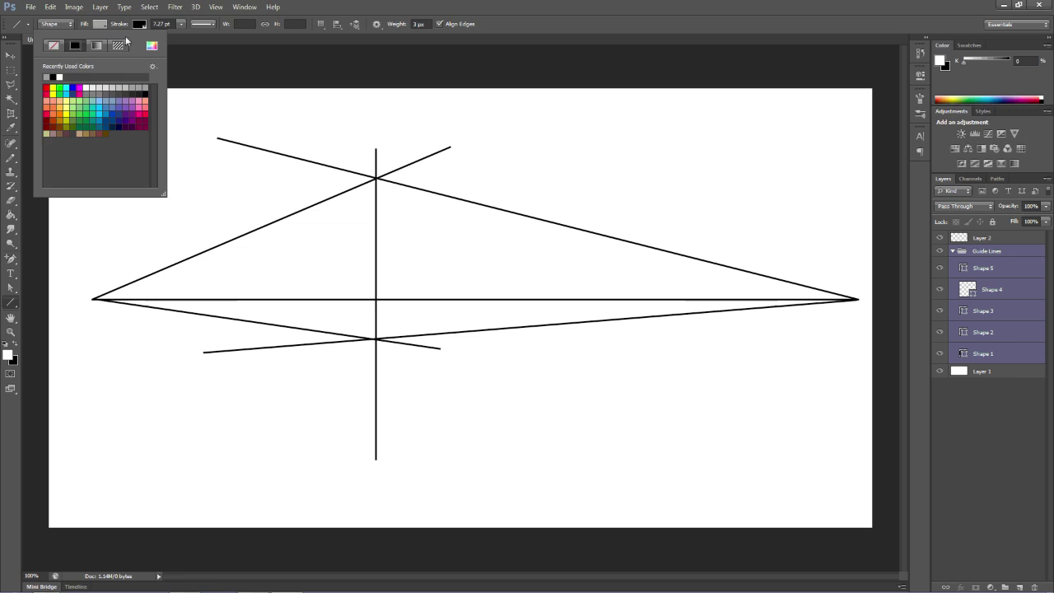
pyautogui.click(140, 26)
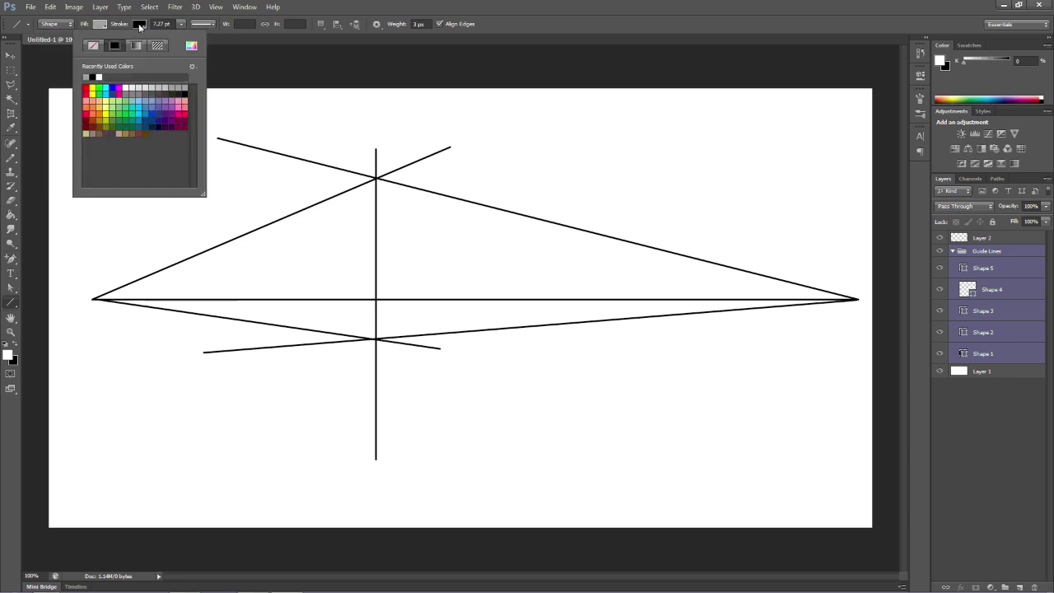
pyautogui.click(181, 86)
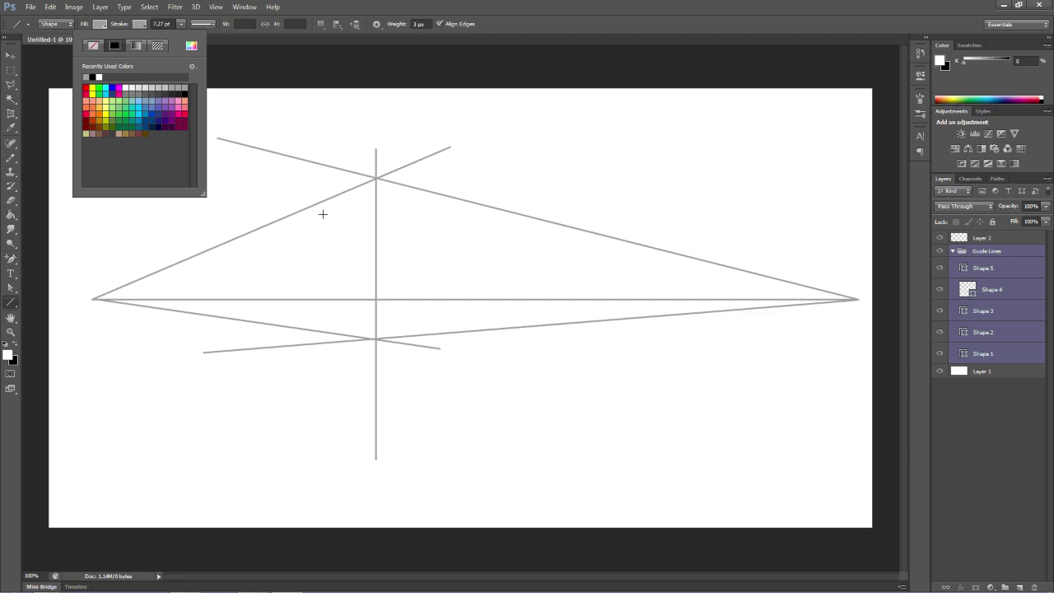
pyautogui.click(1019, 465)
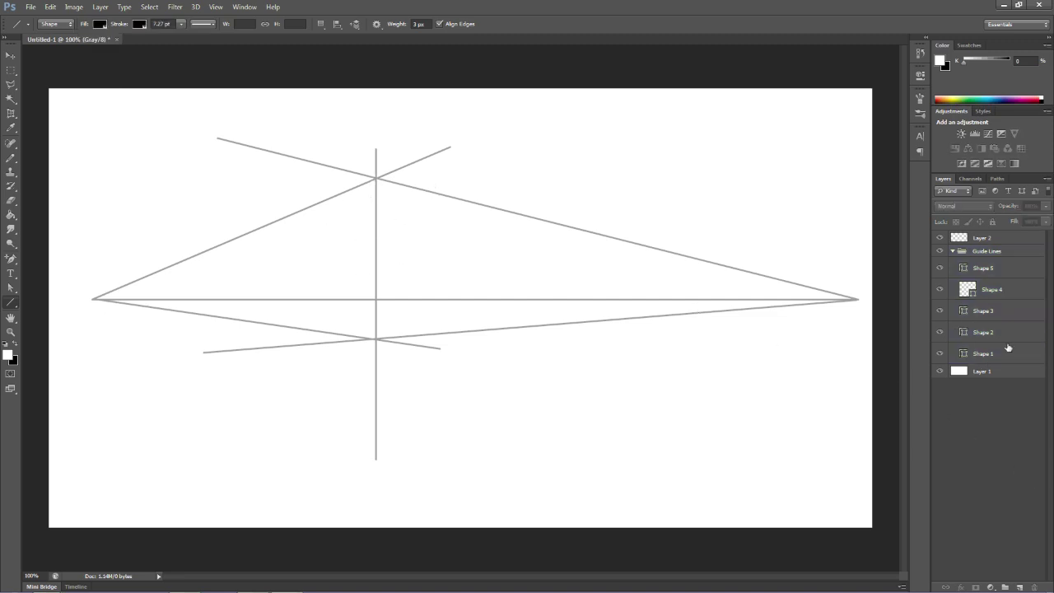
pyautogui.click(995, 239)
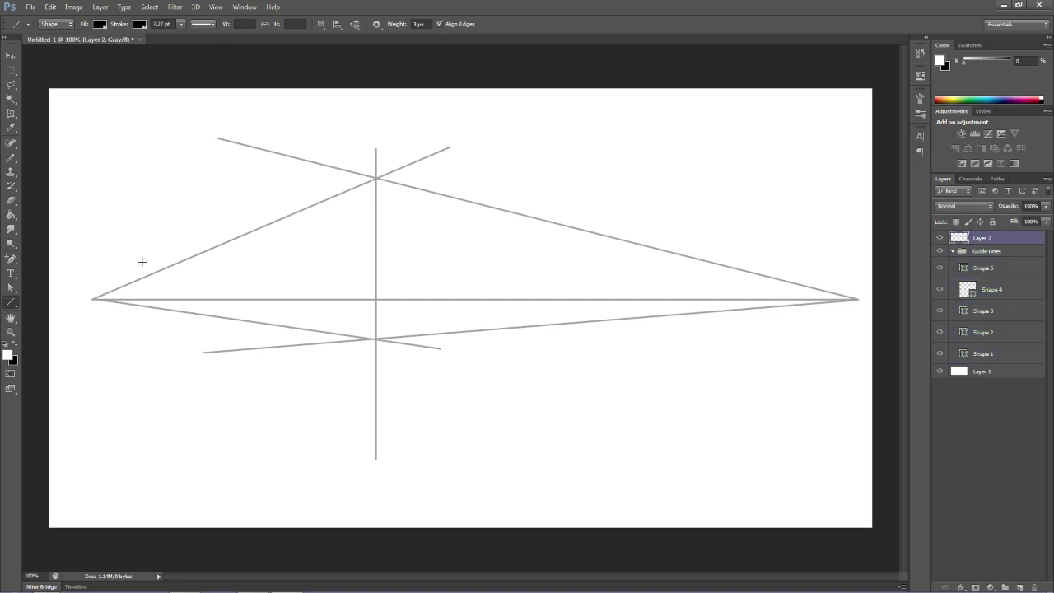
# - Create Group 1 and draw black edge lines for both walls from the front corner along the guides
pyautogui.click(1006, 587)
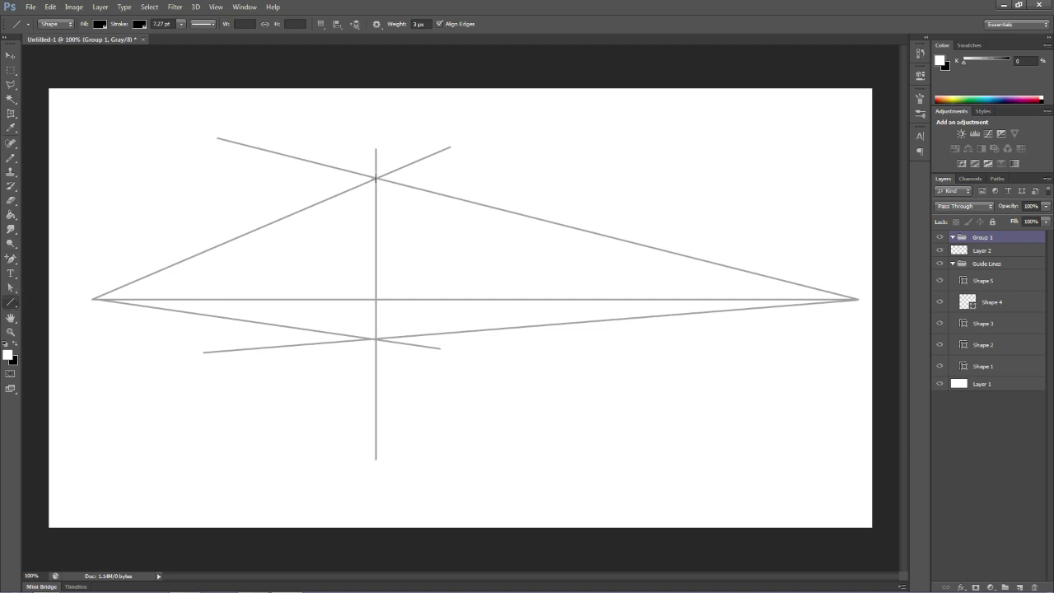
pyautogui.moveTo(375, 177); pyautogui.dragTo(506, 211)
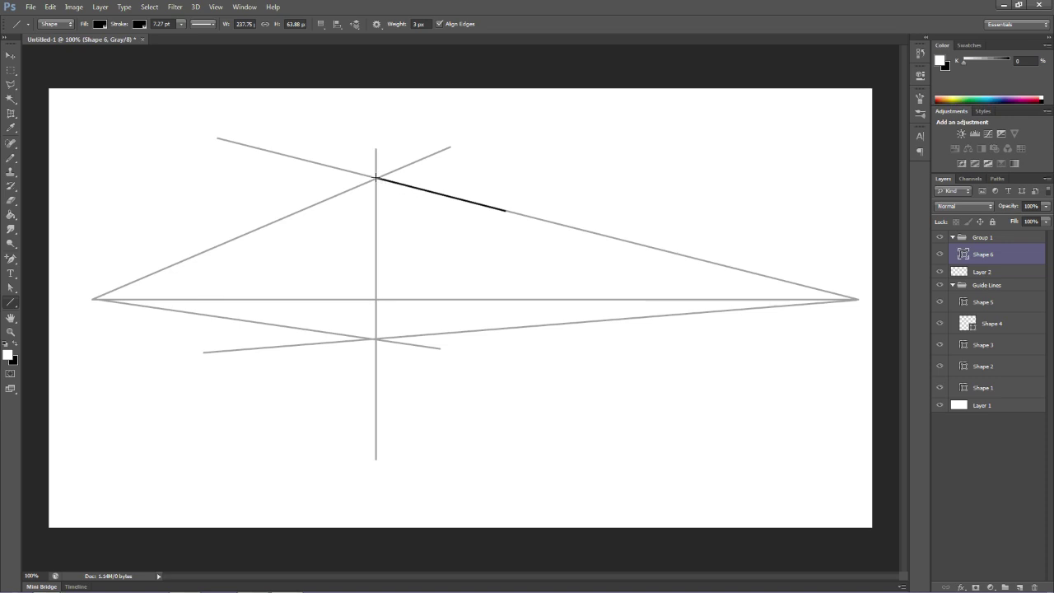
pyautogui.moveTo(376, 177); pyautogui.dragTo(506, 212)
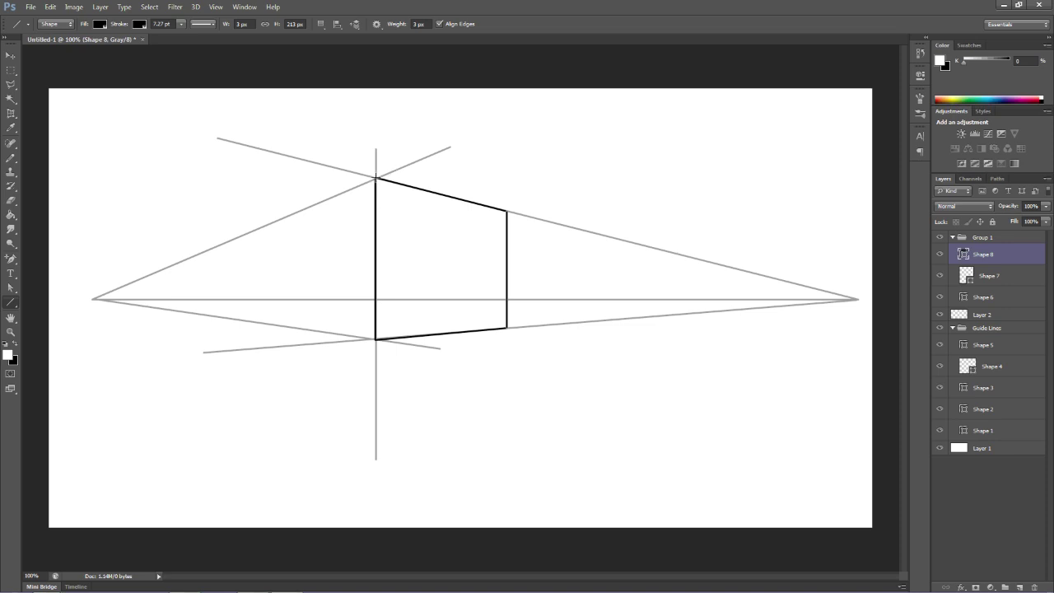
pyautogui.moveTo(376, 180); pyautogui.dragTo(298, 329)
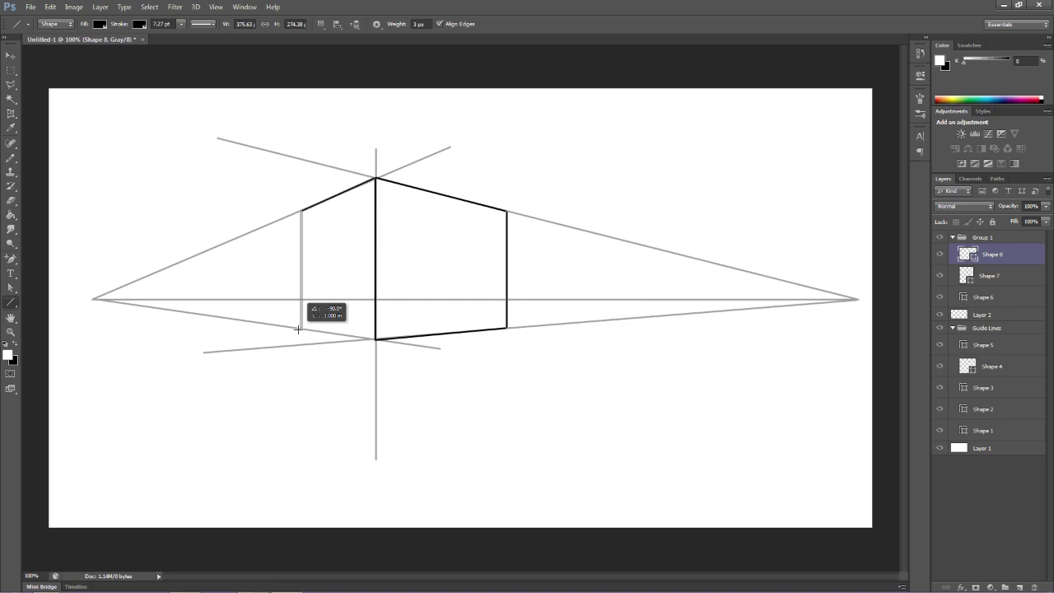
pyautogui.moveTo(298, 329); pyautogui.dragTo(376, 338)
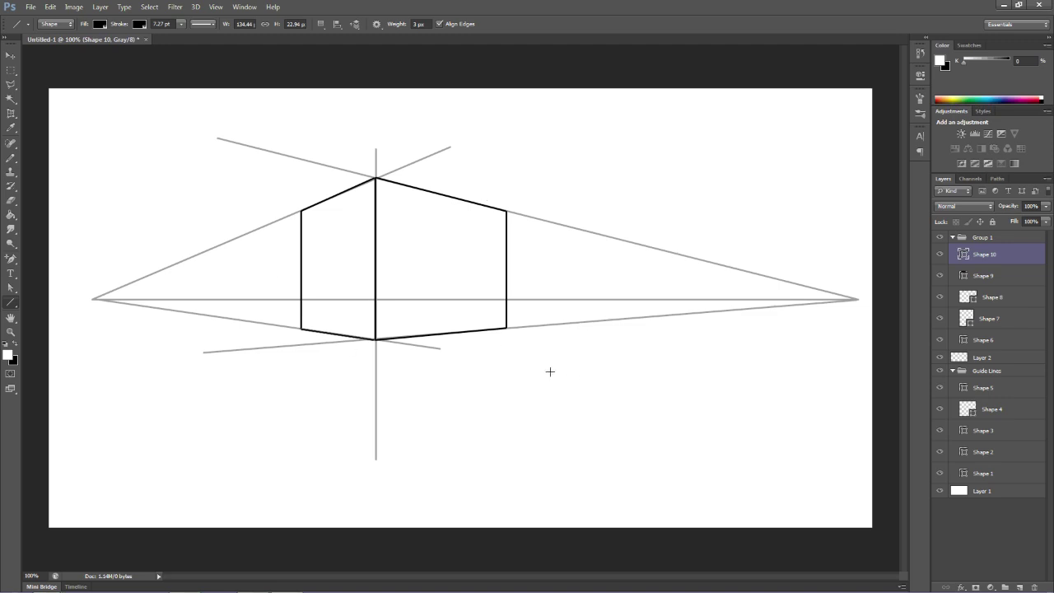
# - Select the Guide Lines group and set both fill and stroke colours to grey
pyautogui.click(994, 372)
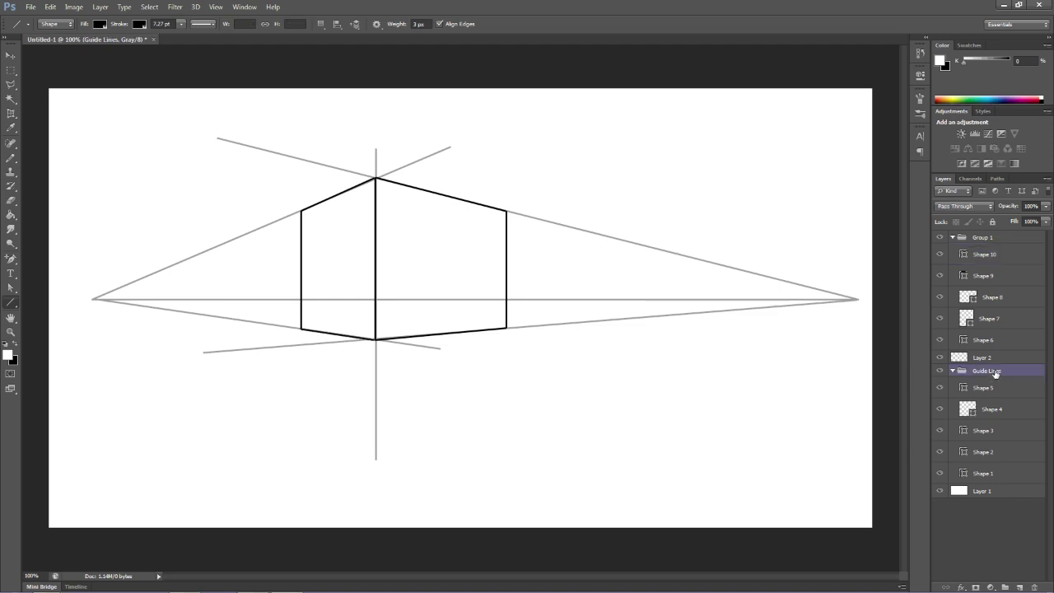
pyautogui.click(100, 24)
pyautogui.click(140, 82)
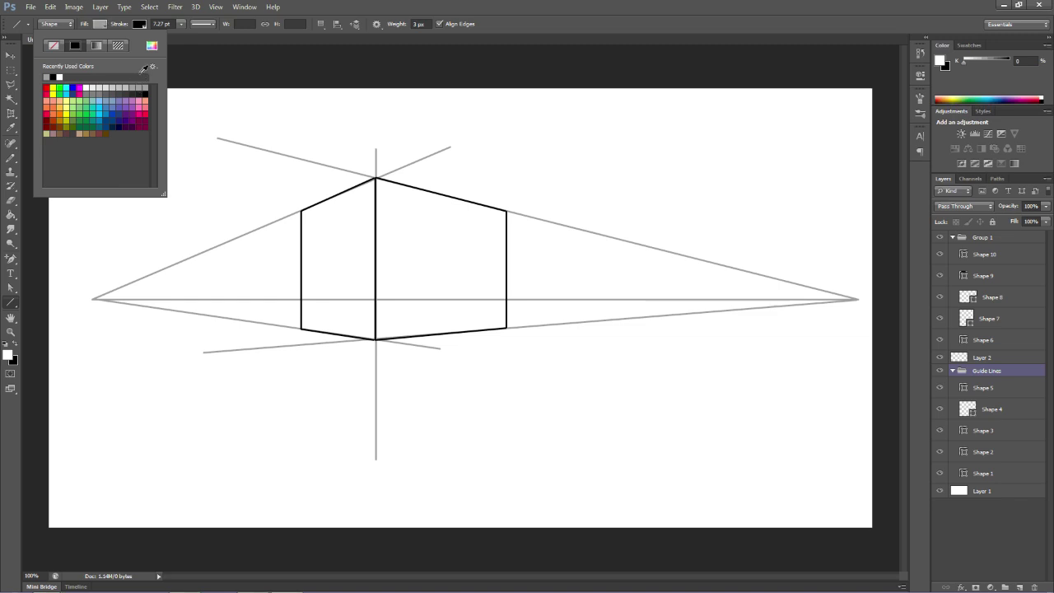
pyautogui.click(138, 24)
pyautogui.click(178, 88)
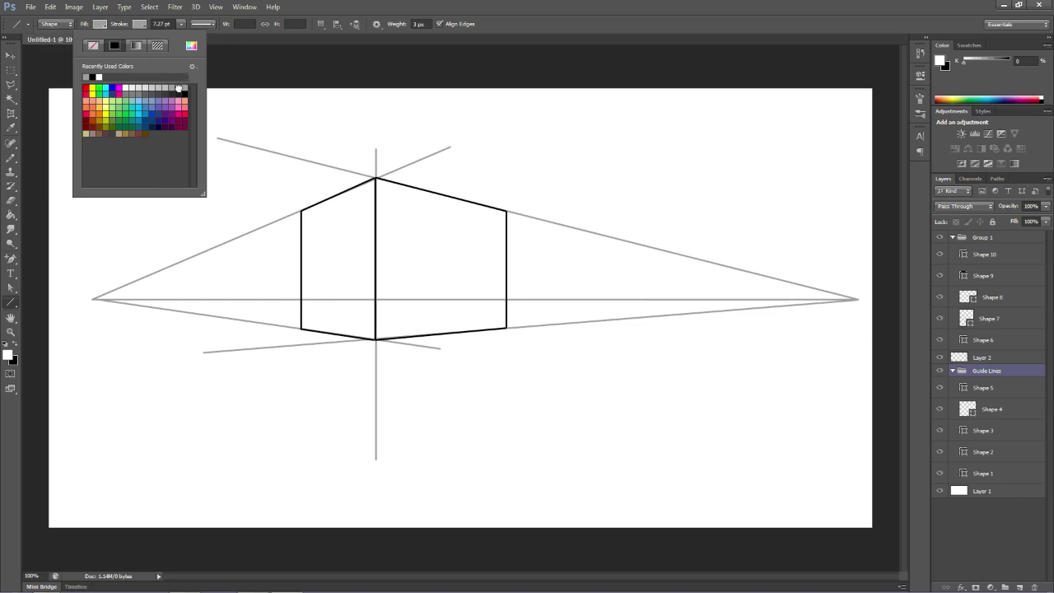
# - Draw three guide lines fanning from the right vanishing point across the box's right face
pyautogui.click(854, 299)
pyautogui.moveTo(856, 299)
pyautogui.mouseDown()
pyautogui.moveTo(472, 252)
pyautogui.moveTo(426, 223)
pyautogui.moveTo(371, 214)
pyautogui.mouseUp()
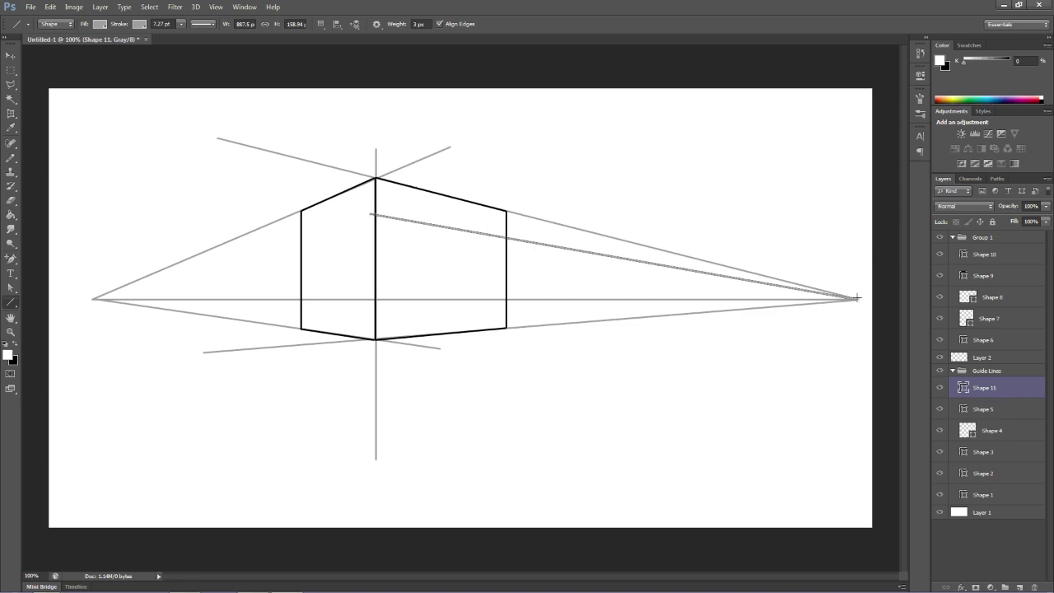
pyautogui.moveTo(856, 299); pyautogui.dragTo(365, 250)
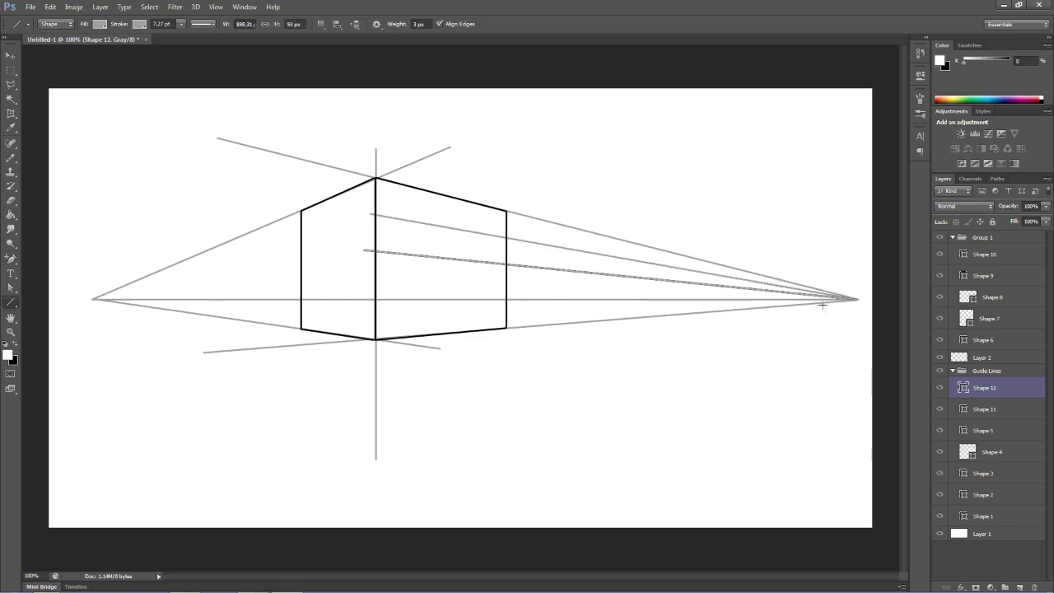
pyautogui.moveTo(856, 299); pyautogui.dragTo(348, 269)
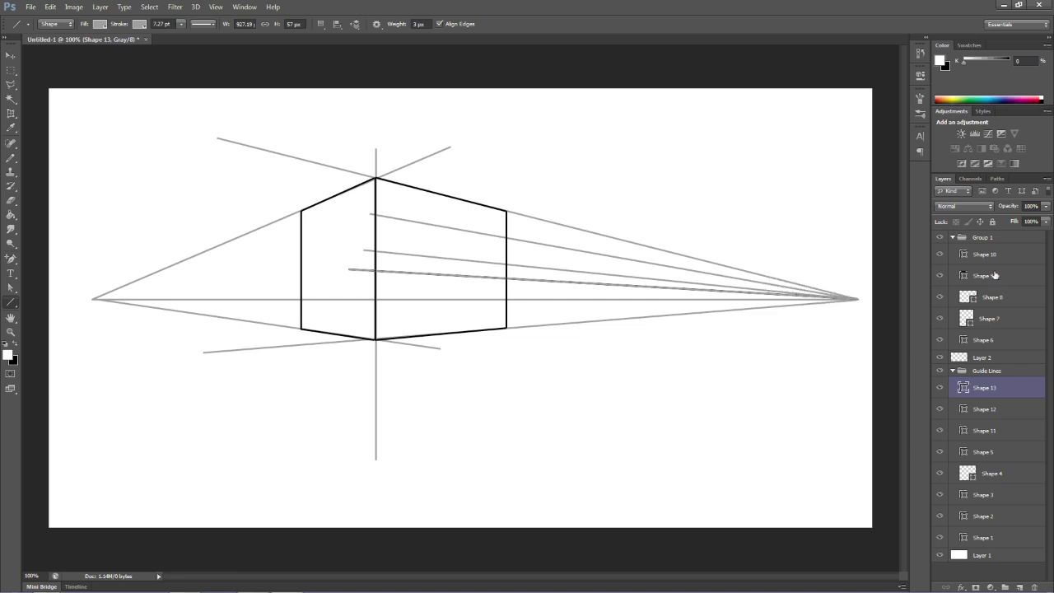
# - Select Group 1, set fill and stroke to black, and switch to the Line tool
pyautogui.click(984, 237)
pyautogui.click(99, 24)
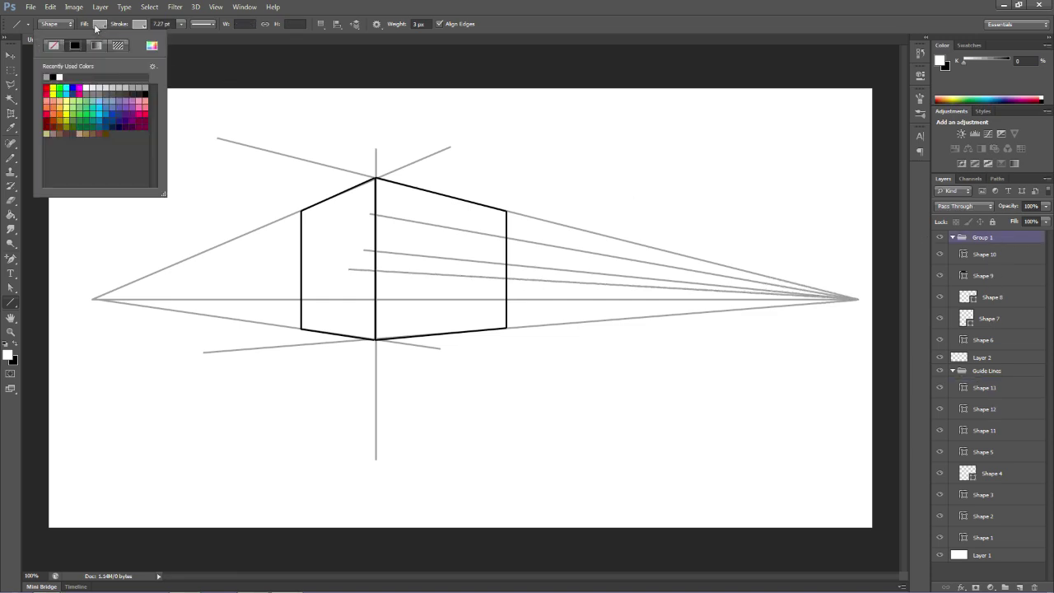
pyautogui.click(54, 77)
pyautogui.click(139, 24)
pyautogui.click(139, 24)
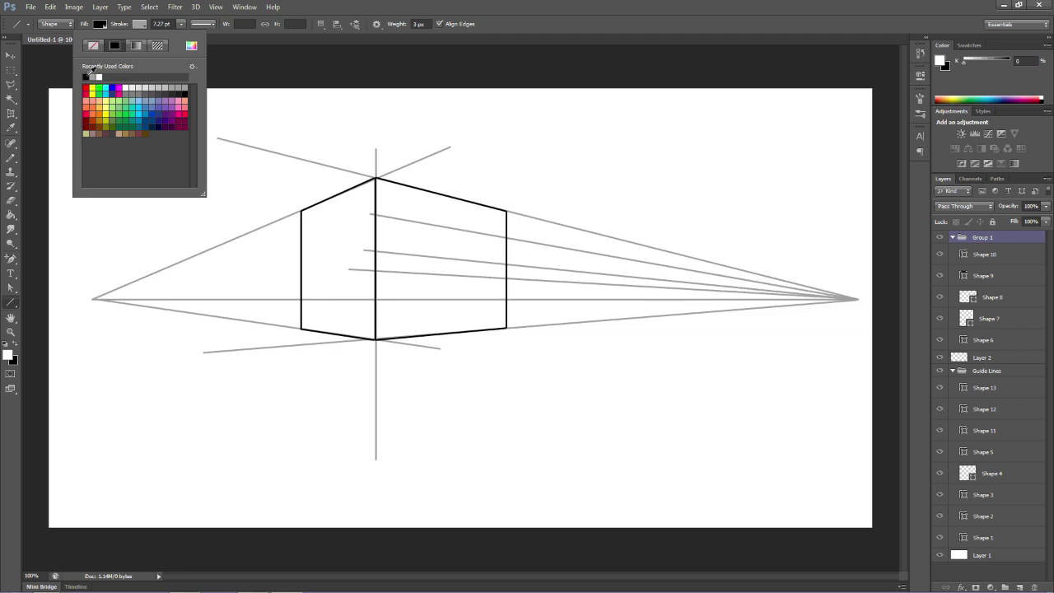
pyautogui.click(86, 76)
pyautogui.click(11, 302)
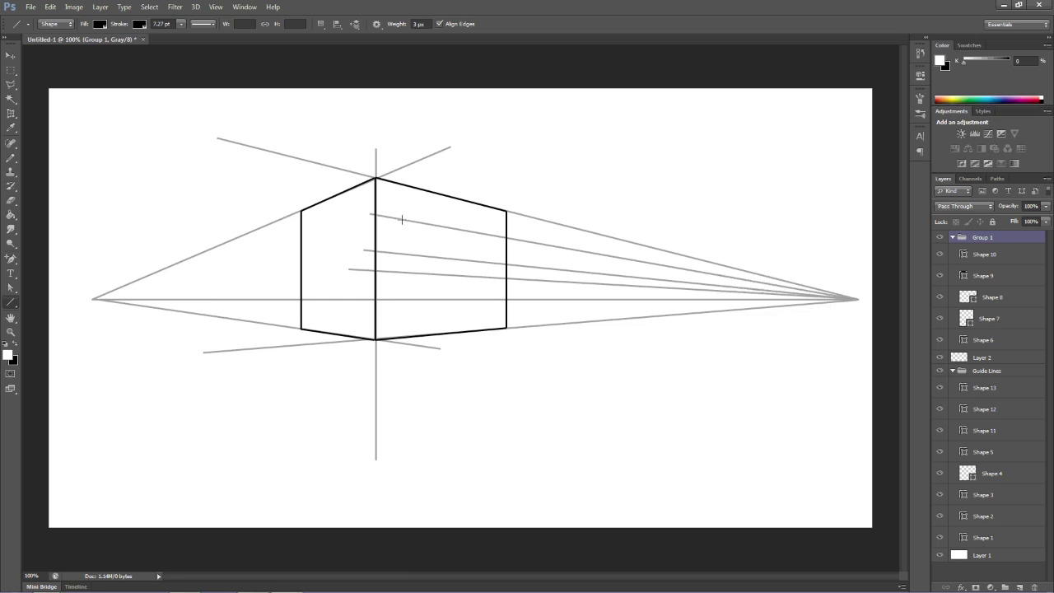
# - Draw the first window's left edge and the second window's left, right and bottom edges
pyautogui.moveTo(402, 219); pyautogui.dragTo(401, 253)
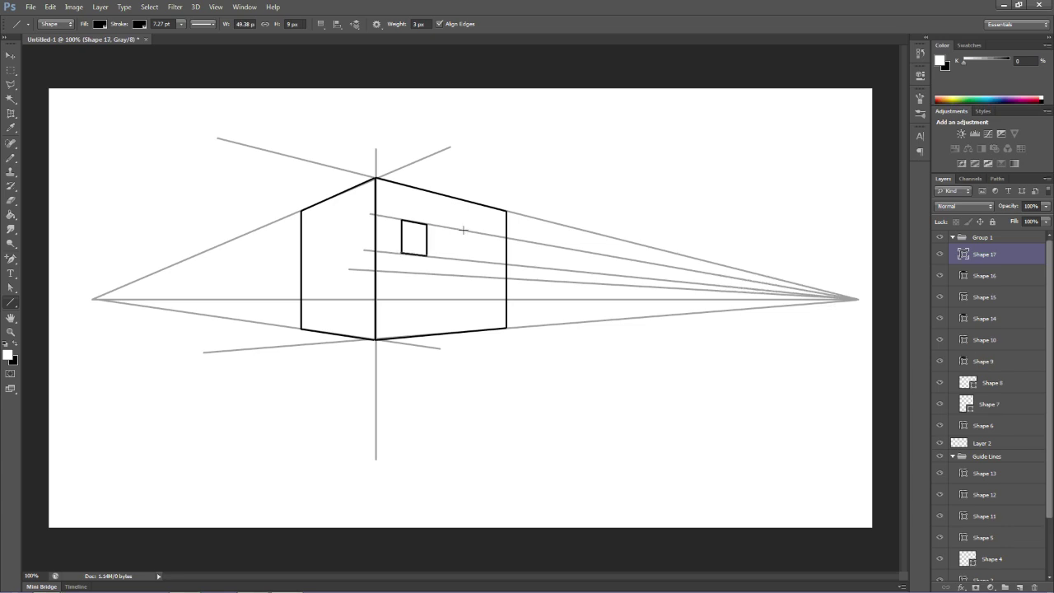
pyautogui.moveTo(462, 230)
pyautogui.mouseDown()
pyautogui.moveTo(463, 259)
pyautogui.moveTo(482, 234)
pyautogui.mouseUp()
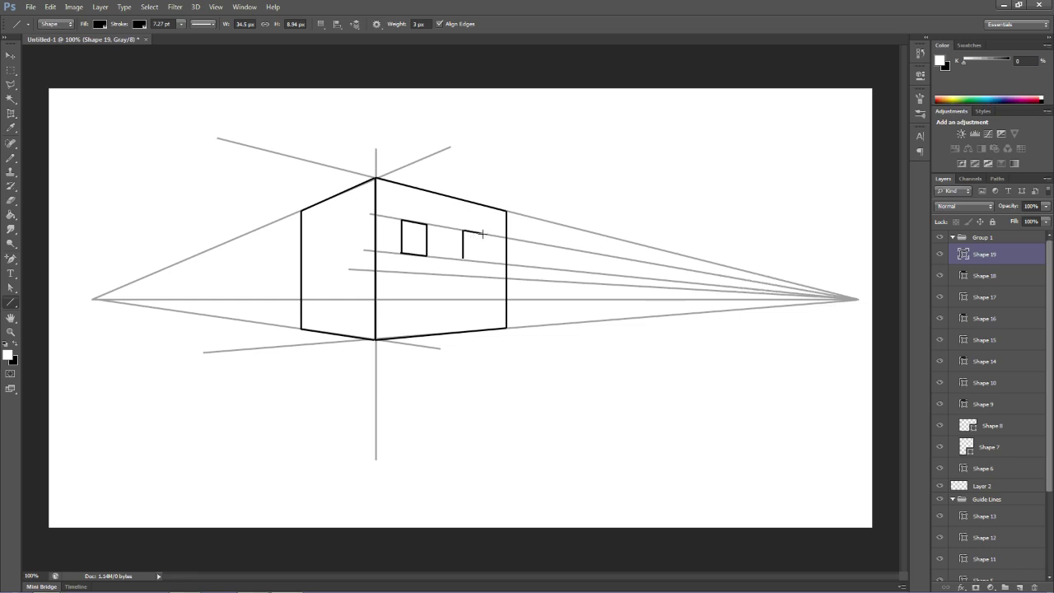
pyautogui.moveTo(483, 234); pyautogui.dragTo(484, 262)
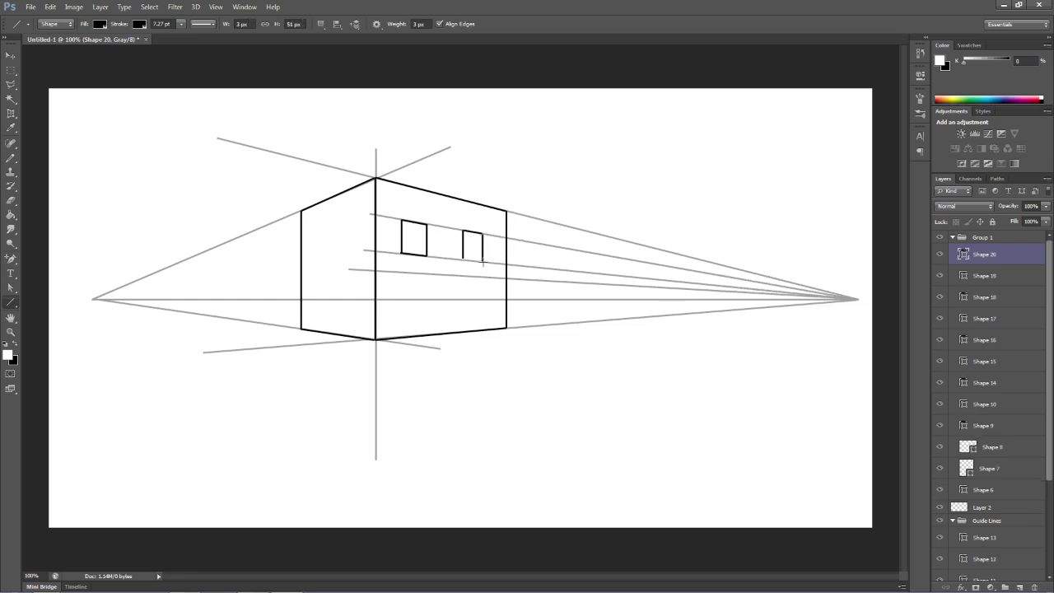
pyautogui.moveTo(483, 262); pyautogui.dragTo(462, 260)
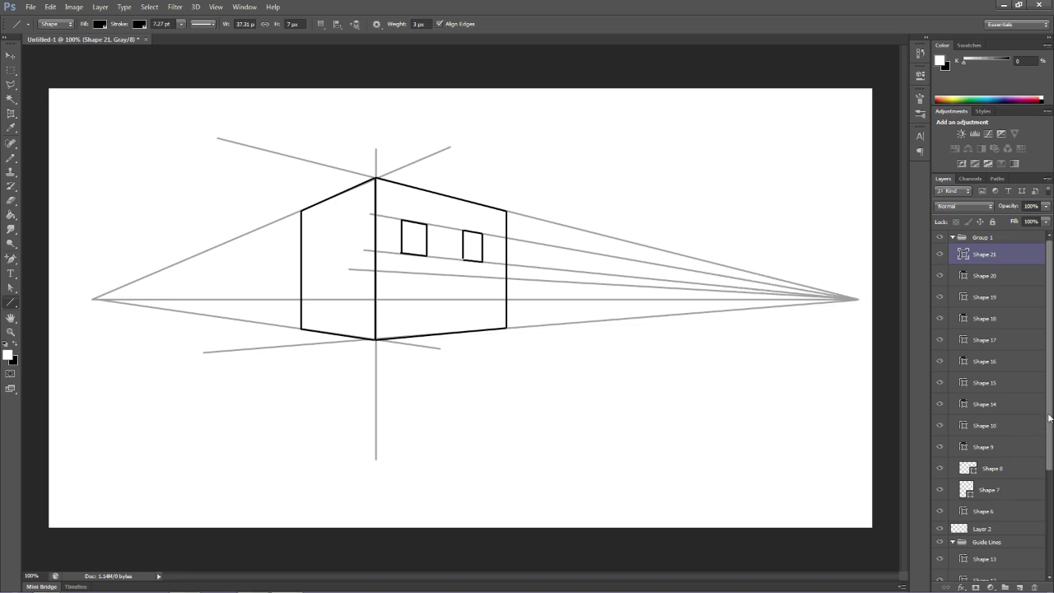
pyautogui.moveTo(1050, 419); pyautogui.dragTo(1050, 489)
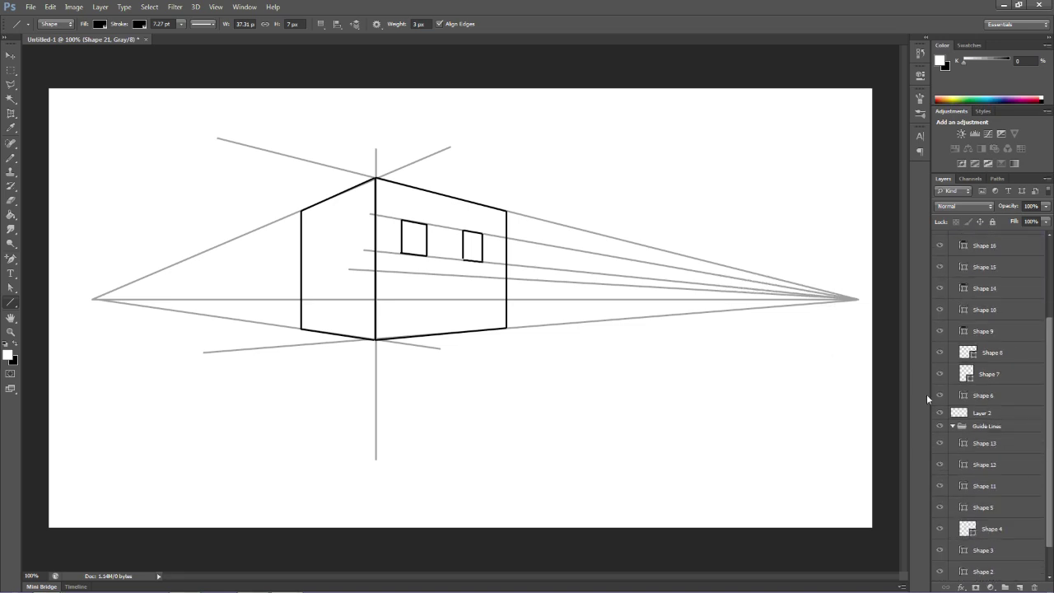
# - Select the Guide Lines group and set fill and stroke back to grey
pyautogui.click(987, 427)
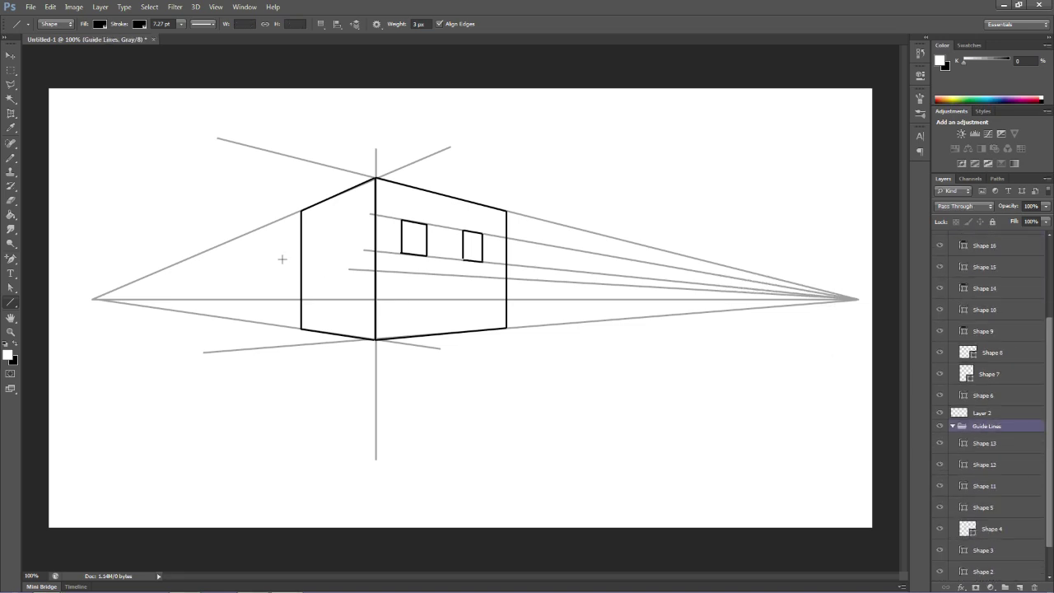
pyautogui.click(100, 24)
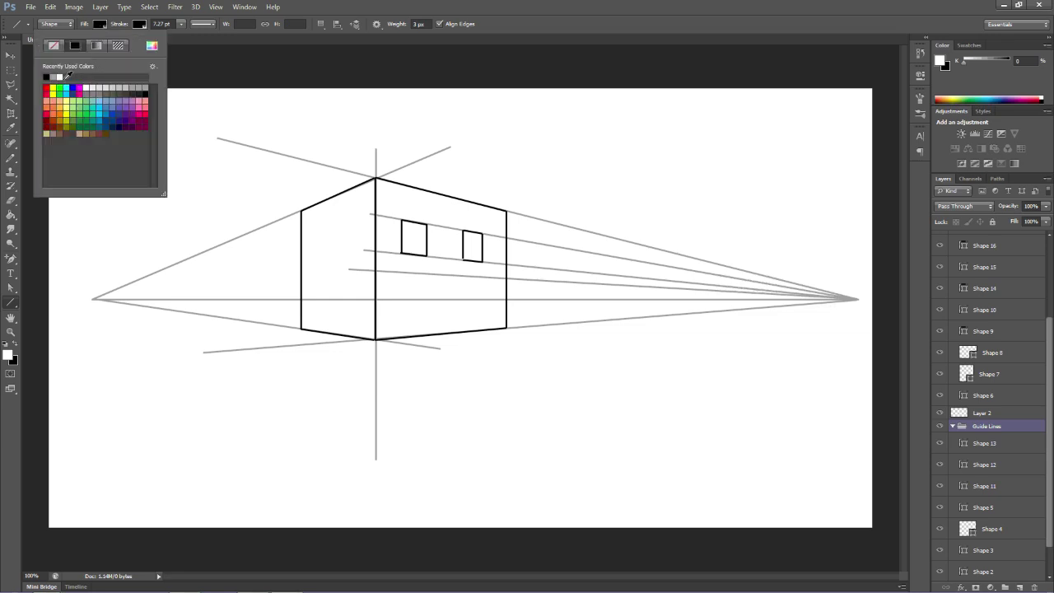
pyautogui.click(137, 86)
pyautogui.click(139, 24)
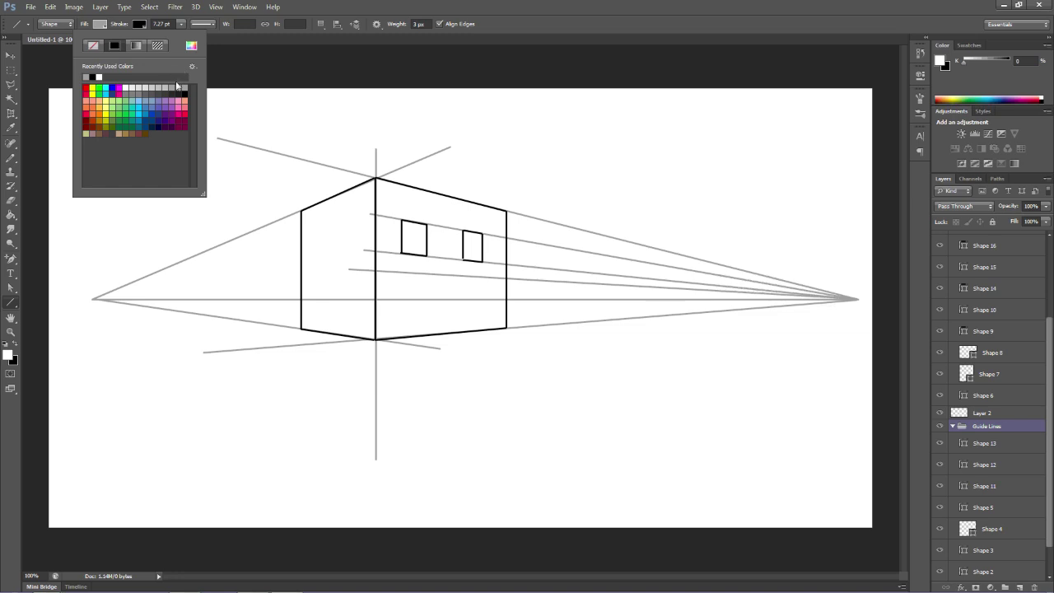
pyautogui.click(177, 86)
# - Drop four vertical guides below both windows' sides, then briefly hide and reshow the guides
pyautogui.moveTo(401, 211); pyautogui.dragTo(399, 315)
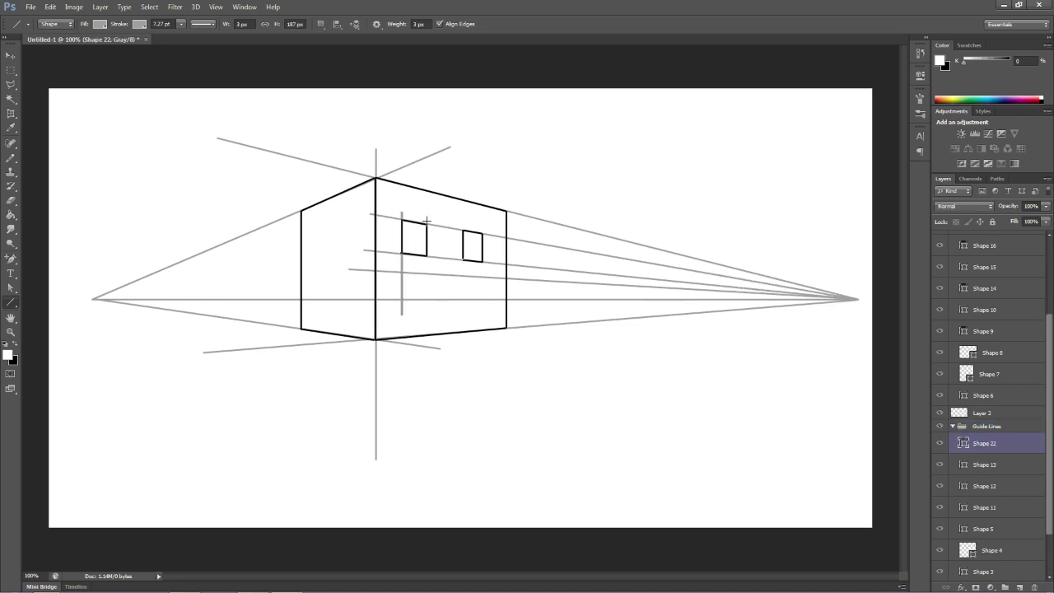
pyautogui.moveTo(427, 223); pyautogui.dragTo(425, 315)
pyautogui.moveTo(463, 224); pyautogui.dragTo(462, 310)
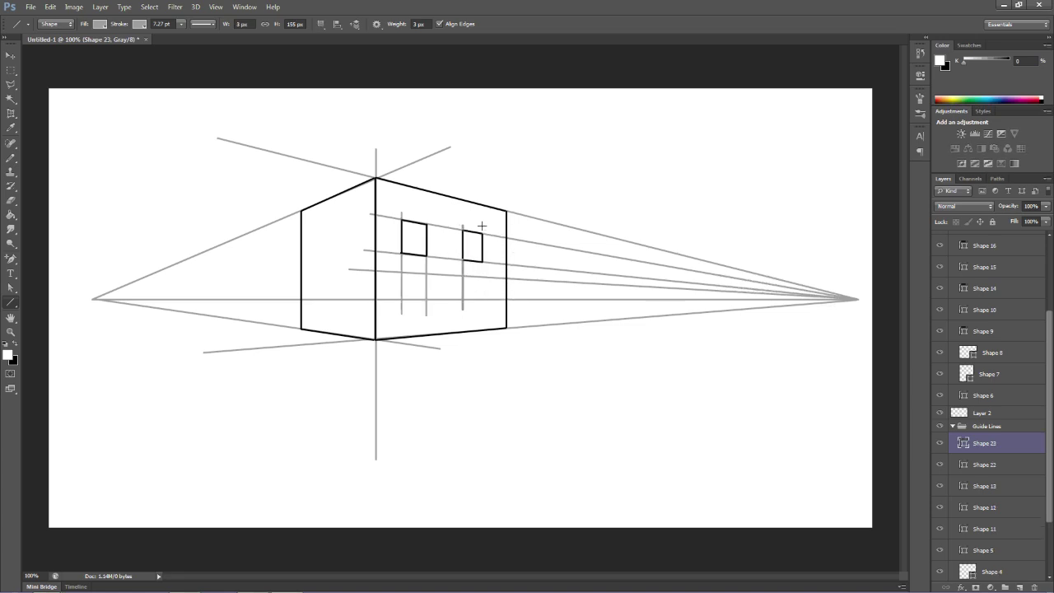
pyautogui.moveTo(482, 224); pyautogui.dragTo(483, 312)
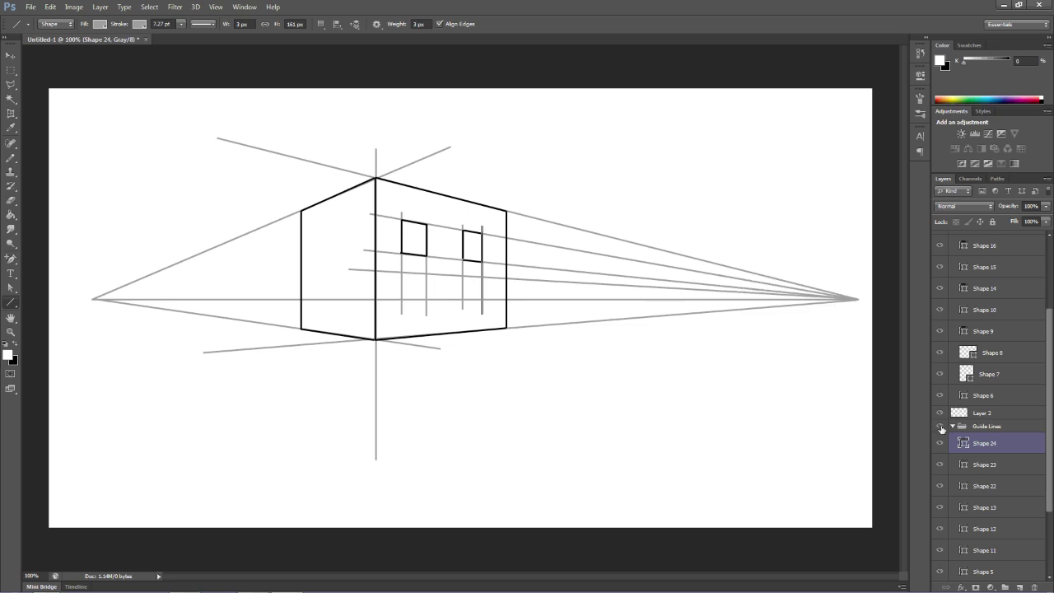
pyautogui.click(939, 425)
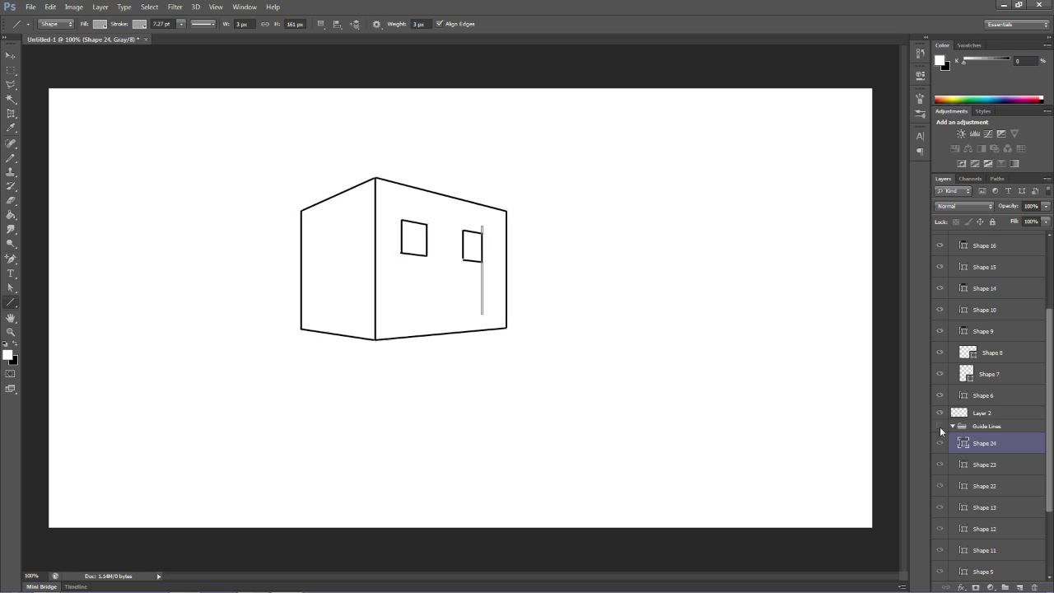
pyautogui.click(940, 426)
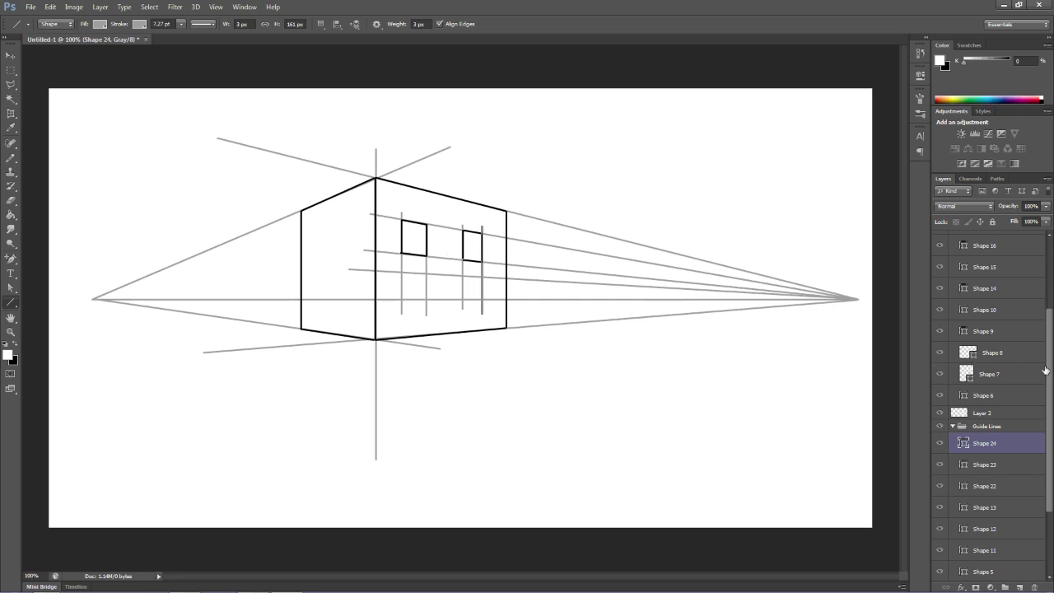
pyautogui.scroll(3, 1050, 396)
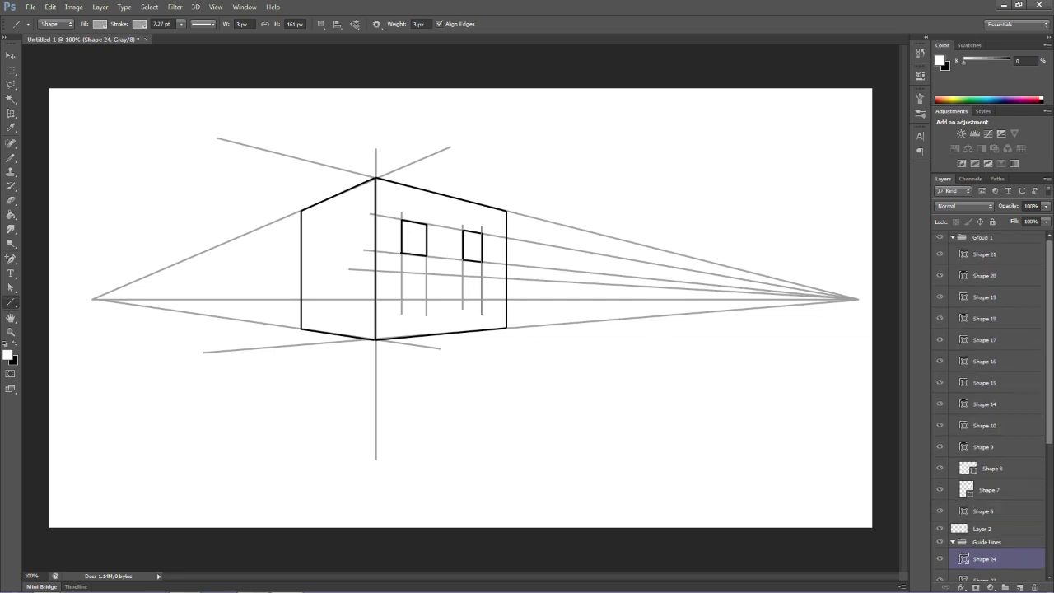
# - In Group 1 with black fill and stroke, draw the edges of the two lower windows
pyautogui.click(988, 242)
pyautogui.click(100, 25)
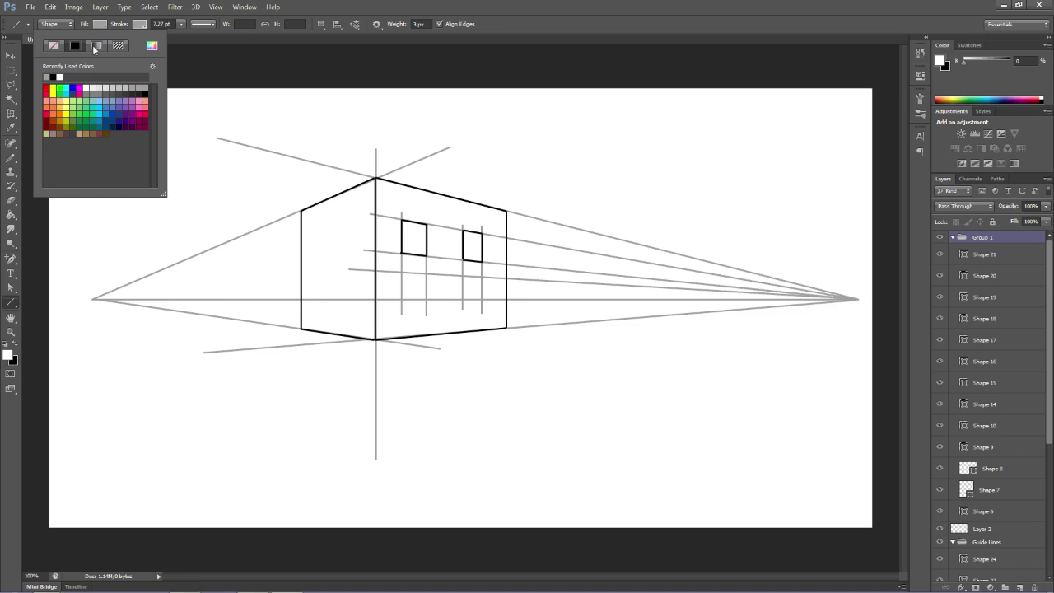
pyautogui.click(52, 77)
pyautogui.click(140, 23)
pyautogui.click(85, 77)
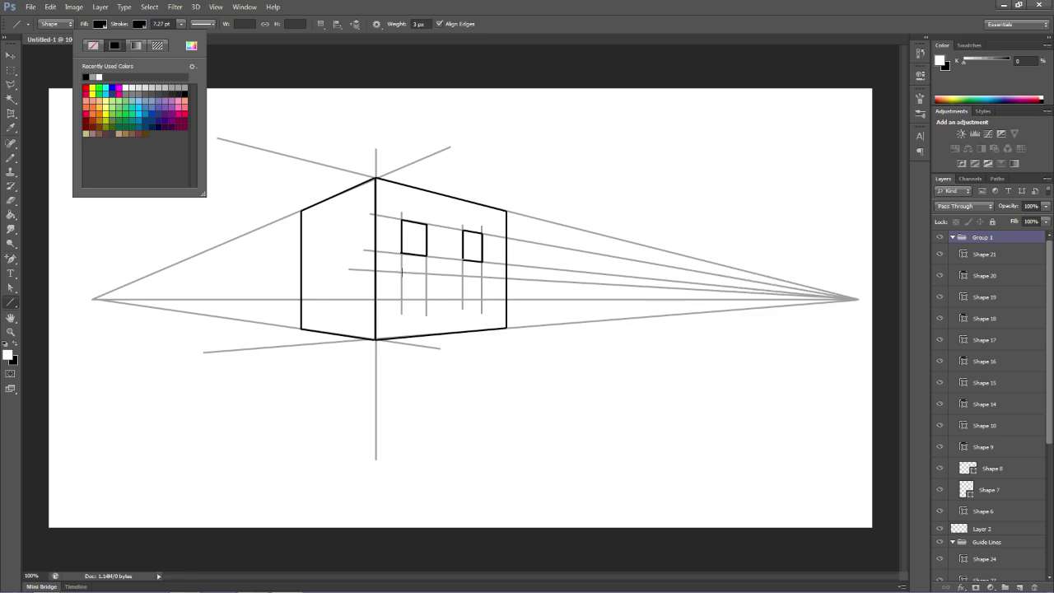
pyautogui.moveTo(402, 272)
pyautogui.mouseDown()
pyautogui.moveTo(401, 301)
pyautogui.moveTo(426, 300)
pyautogui.moveTo(427, 277)
pyautogui.moveTo(400, 272)
pyautogui.moveTo(461, 301)
pyautogui.moveTo(482, 298)
pyautogui.moveTo(482, 276)
pyautogui.moveTo(463, 274)
pyautogui.mouseUp()
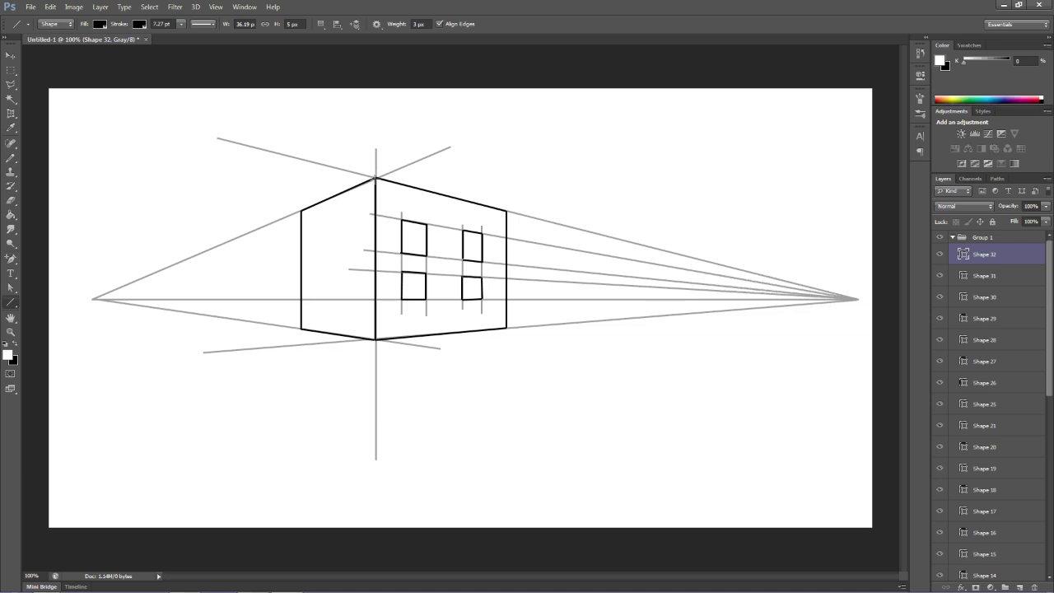
# - Draw two roof slopes from the left wall's top corners up to a pointed gable peak
pyautogui.moveTo(375, 178)
pyautogui.mouseDown()
pyautogui.moveTo(344, 155)
pyautogui.moveTo(339, 131)
pyautogui.mouseUp()
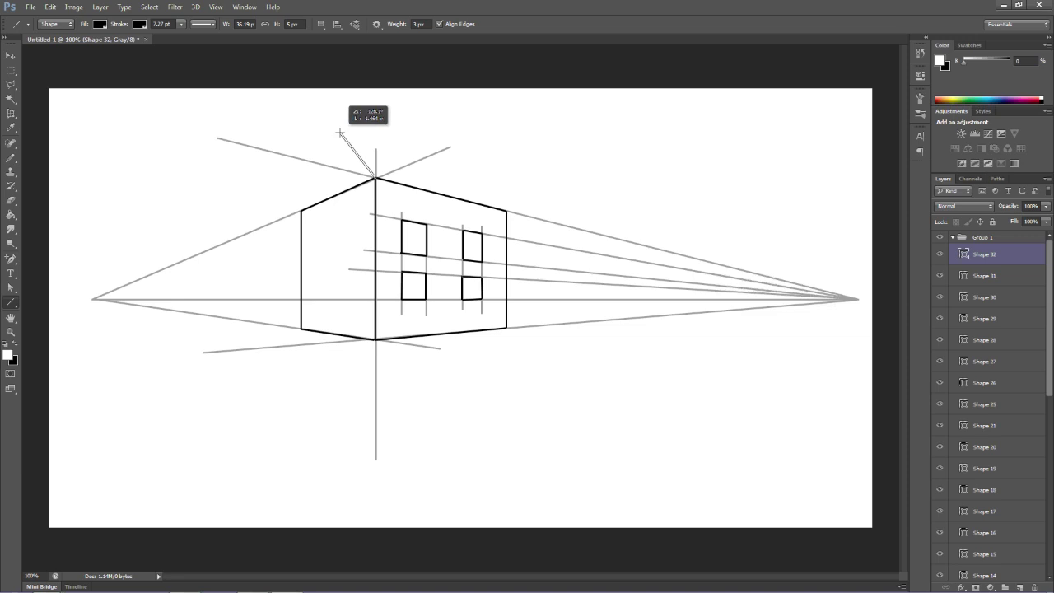
pyautogui.moveTo(339, 131); pyautogui.dragTo(302, 210)
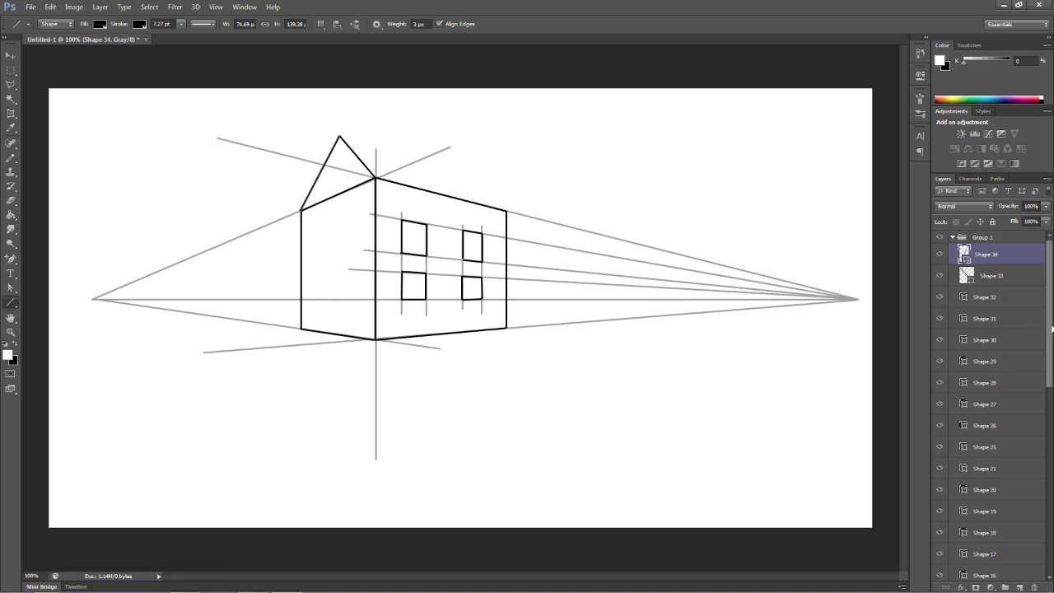
pyautogui.scroll(-4, 1050, 330)
pyautogui.scroll(-1, 943, 482)
# - Toggle the Guide Lines group's visibility off and back on
pyautogui.click(939, 485)
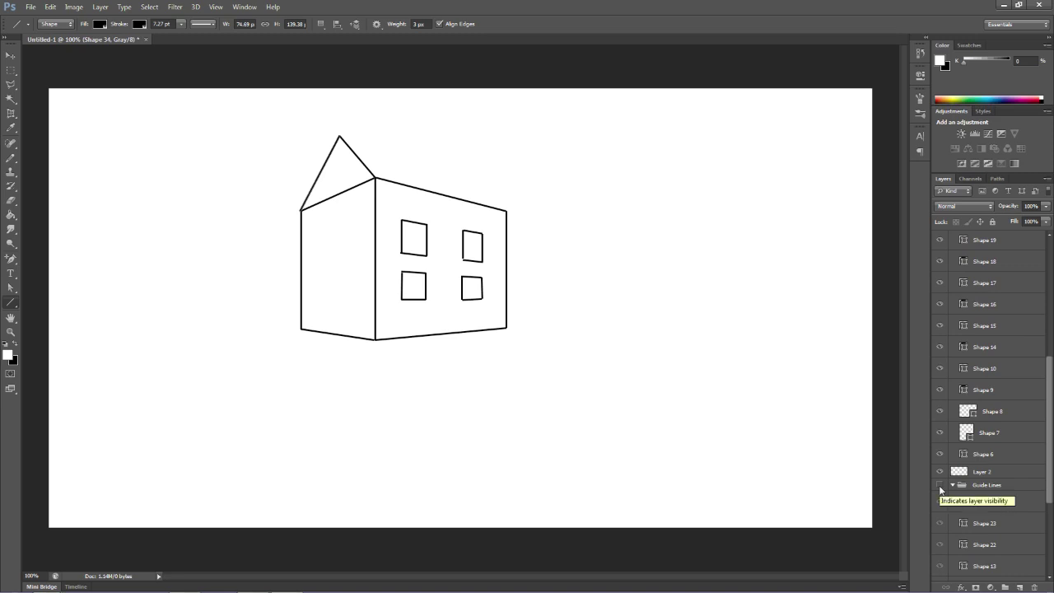
pyautogui.click(940, 485)
pyautogui.scroll(5, 1048, 458)
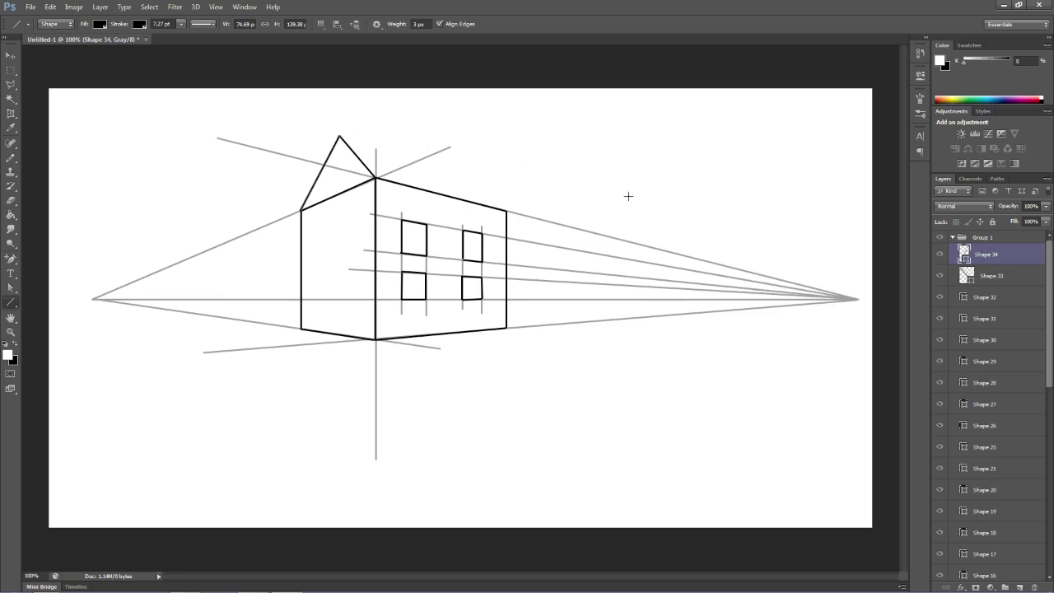
pyautogui.scroll(-5, 1050, 341)
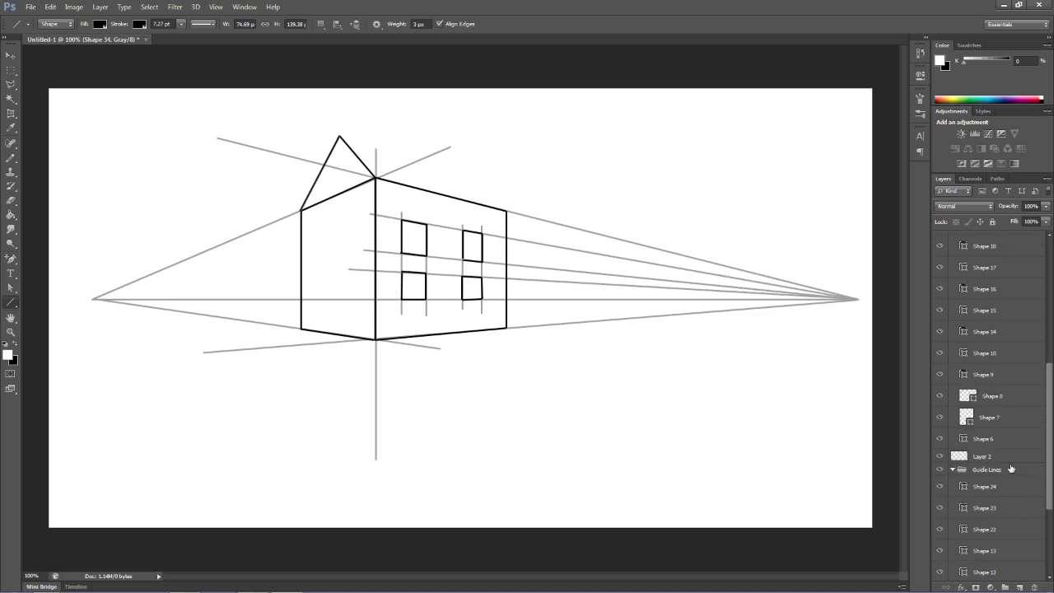
# - In Guide Lines with grey fill and stroke, draw a guide from the right vanishing point to the roof peak
pyautogui.click(986, 471)
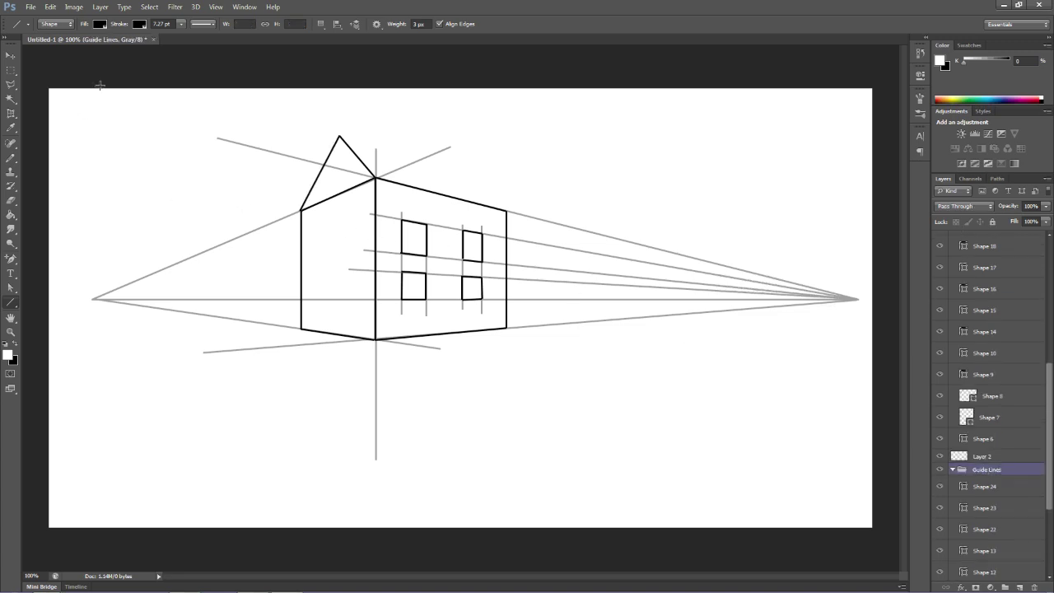
pyautogui.click(99, 25)
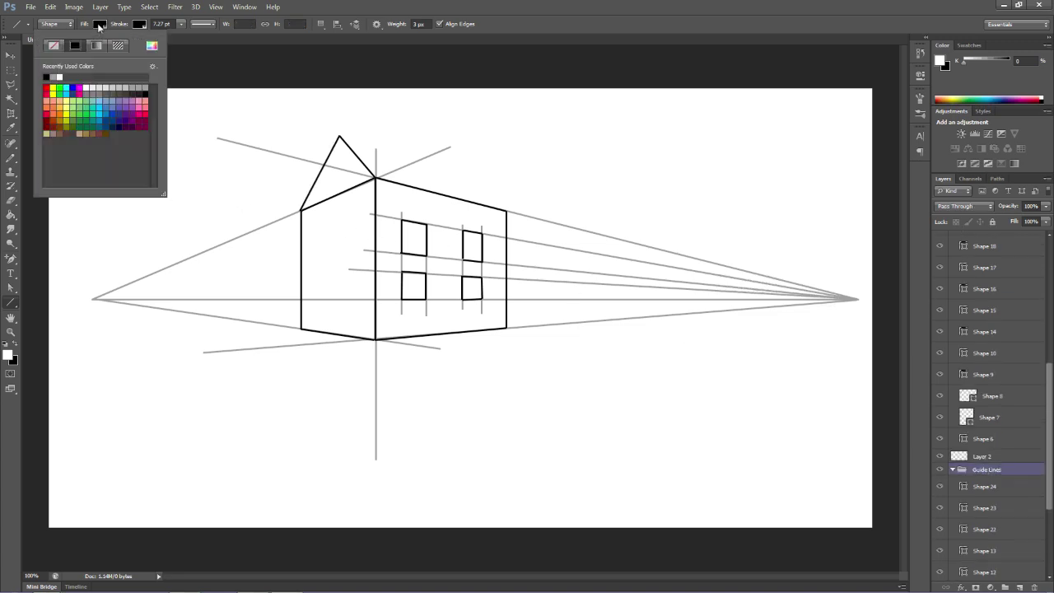
pyautogui.click(140, 85)
pyautogui.click(139, 25)
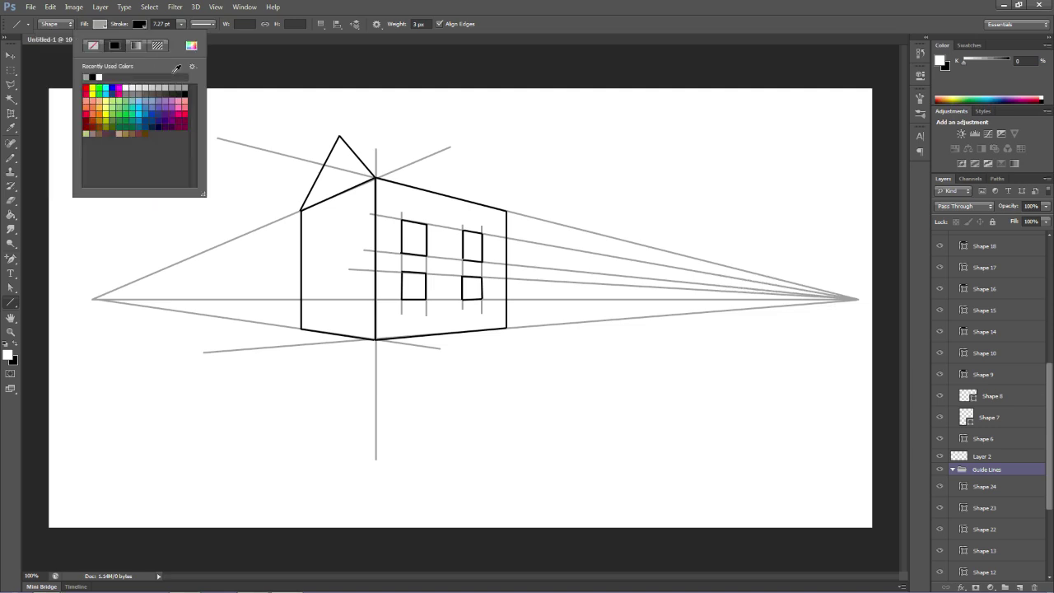
pyautogui.click(179, 87)
pyautogui.moveTo(857, 299); pyautogui.dragTo(316, 128)
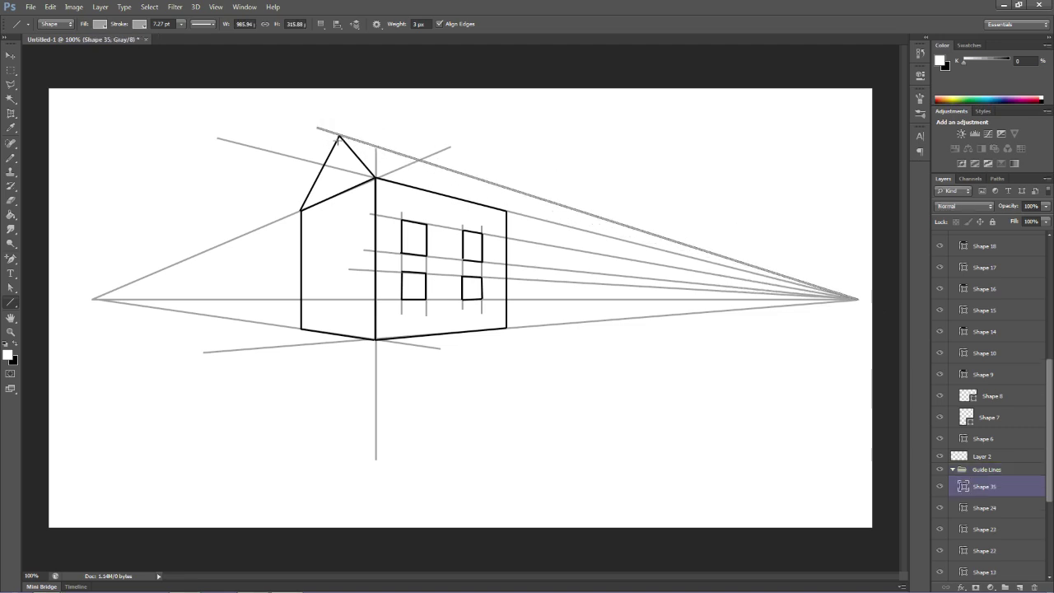
pyautogui.moveTo(1050, 416); pyautogui.dragTo(1048, 293)
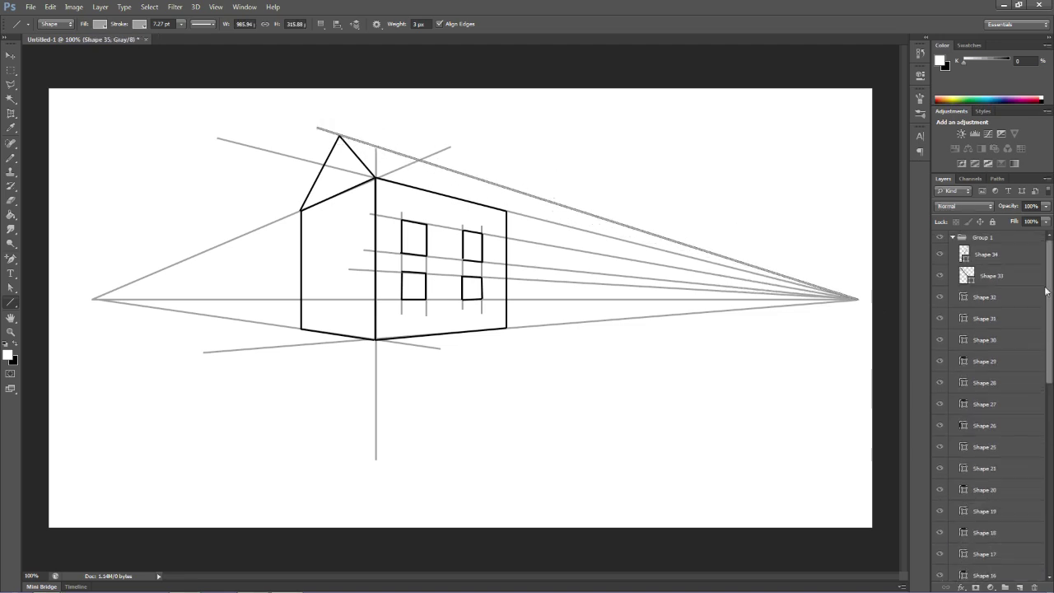
pyautogui.click(1003, 243)
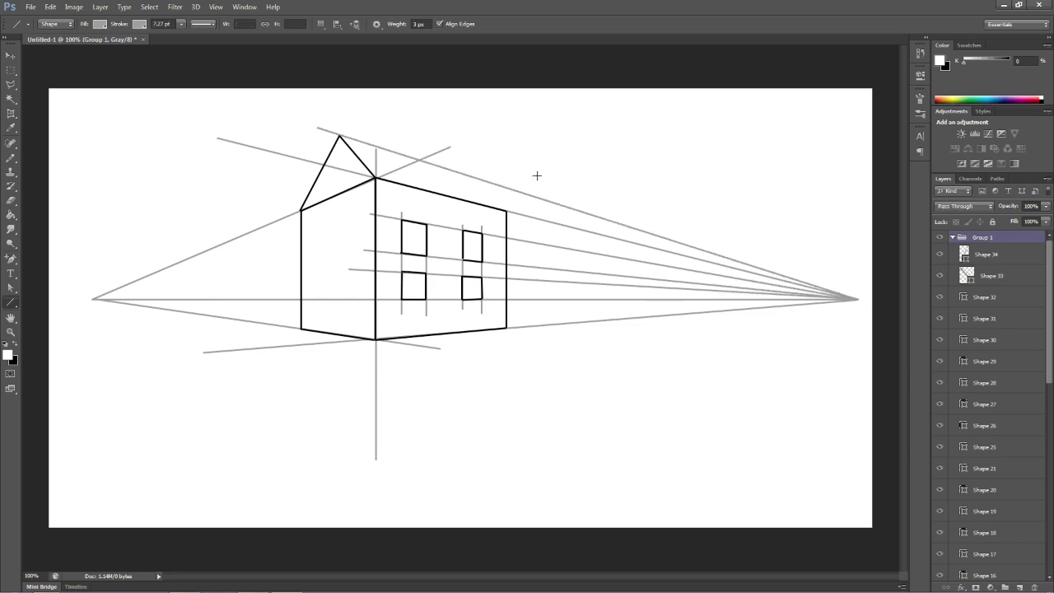
# - Set the fill and stroke colours back to black
pyautogui.click(101, 25)
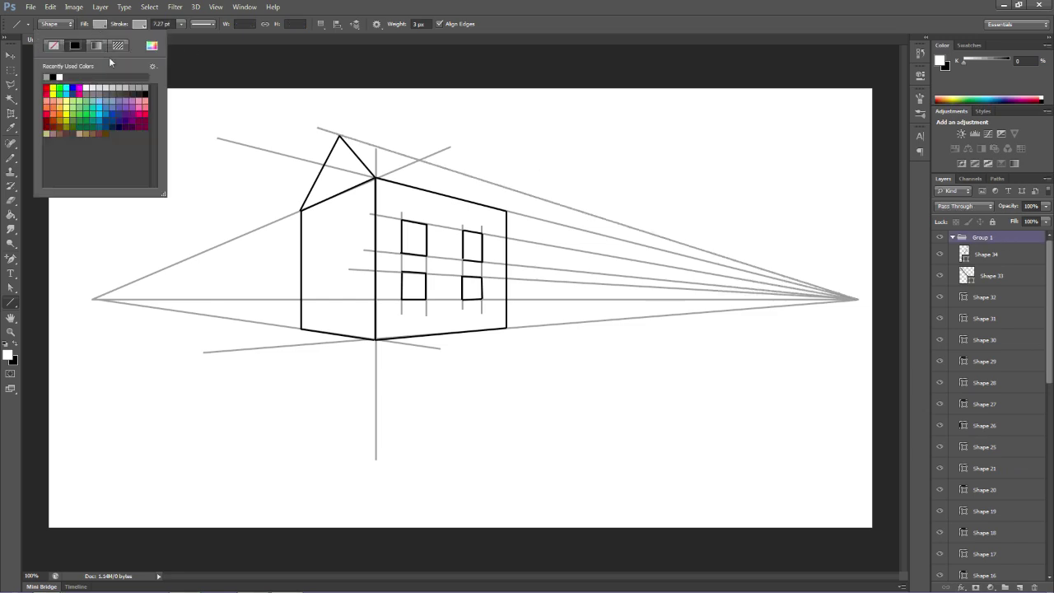
pyautogui.click(53, 76)
pyautogui.click(139, 25)
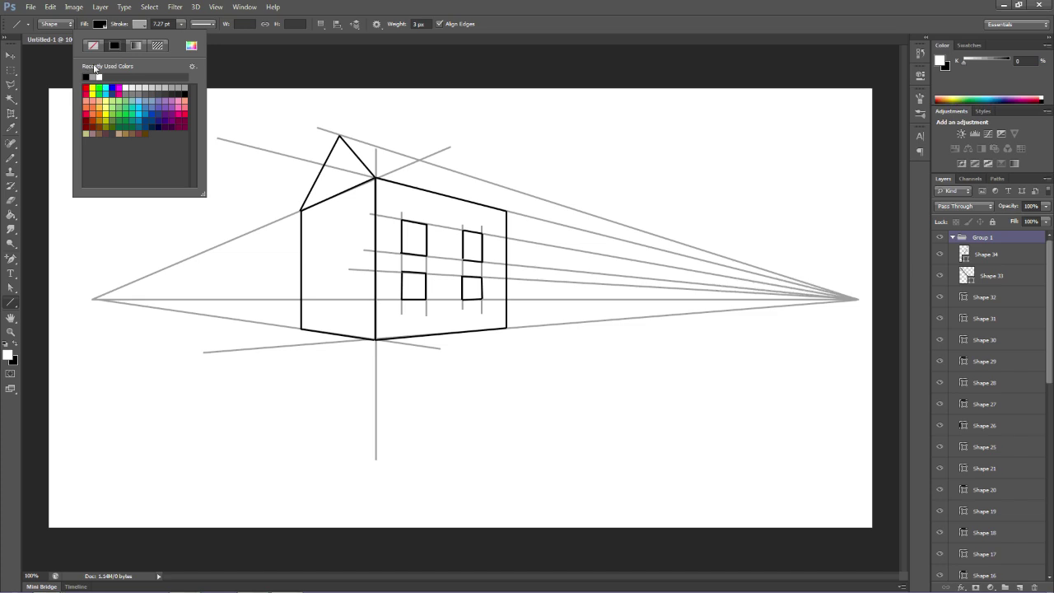
pyautogui.click(85, 77)
# - Draw a trial roof line from the peak, then remove it with Edit > Step Backward twice
pyautogui.moveTo(338, 134)
pyautogui.mouseDown()
pyautogui.moveTo(499, 186)
pyautogui.moveTo(507, 211)
pyautogui.mouseUp()
pyautogui.click(51, 7)
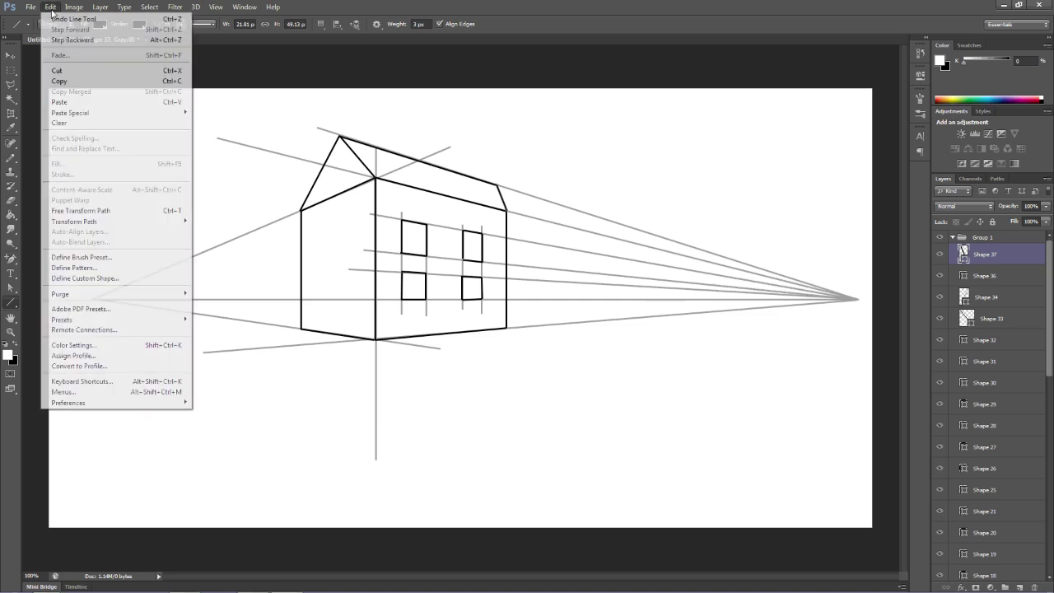
pyautogui.click(74, 44)
pyautogui.click(51, 7)
pyautogui.click(61, 40)
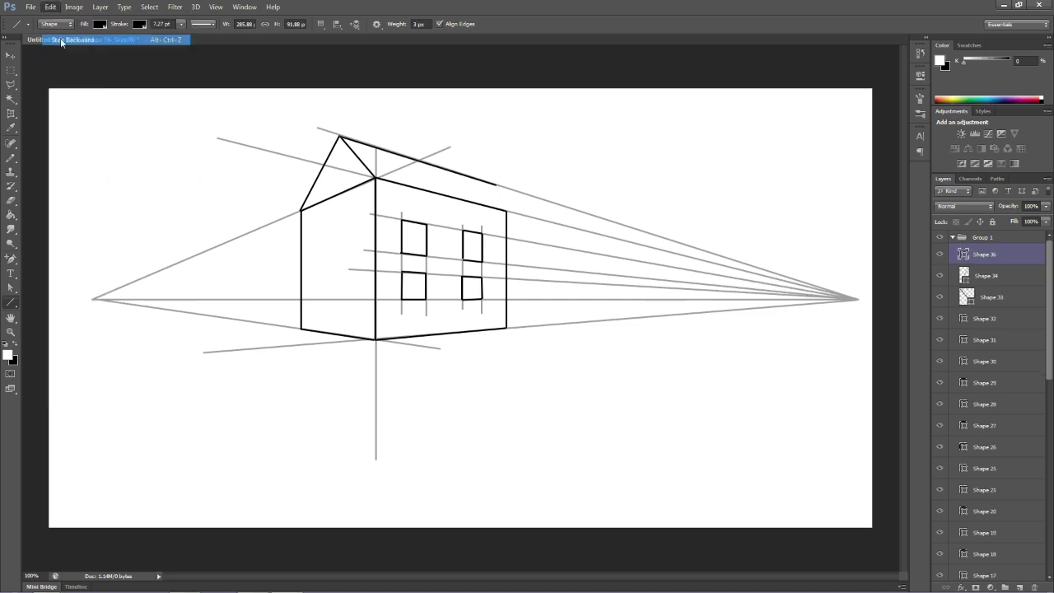
# - Redraw the roof ridge from the peak rightward in Group 1, after undoing one attempt
pyautogui.moveTo(338, 134); pyautogui.dragTo(479, 178)
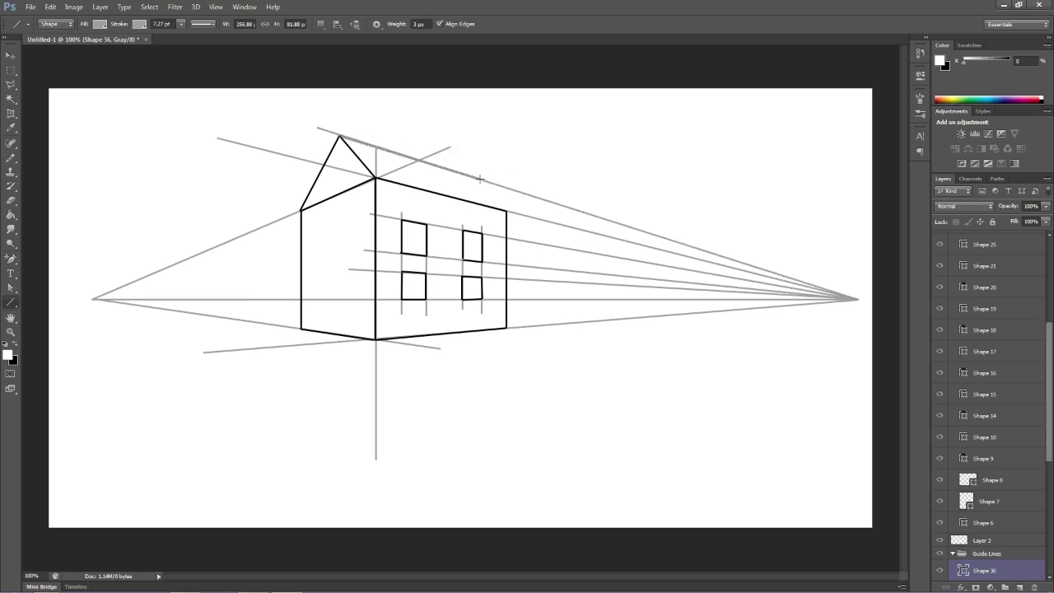
pyautogui.click(51, 7)
pyautogui.click(74, 37)
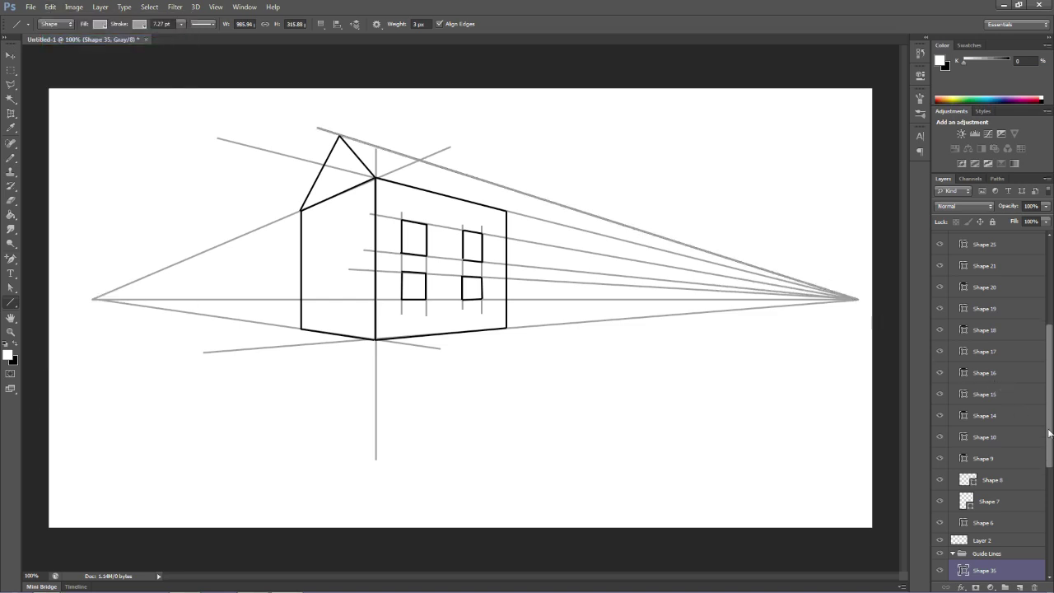
pyautogui.moveTo(1049, 433); pyautogui.dragTo(1049, 345)
pyautogui.click(988, 238)
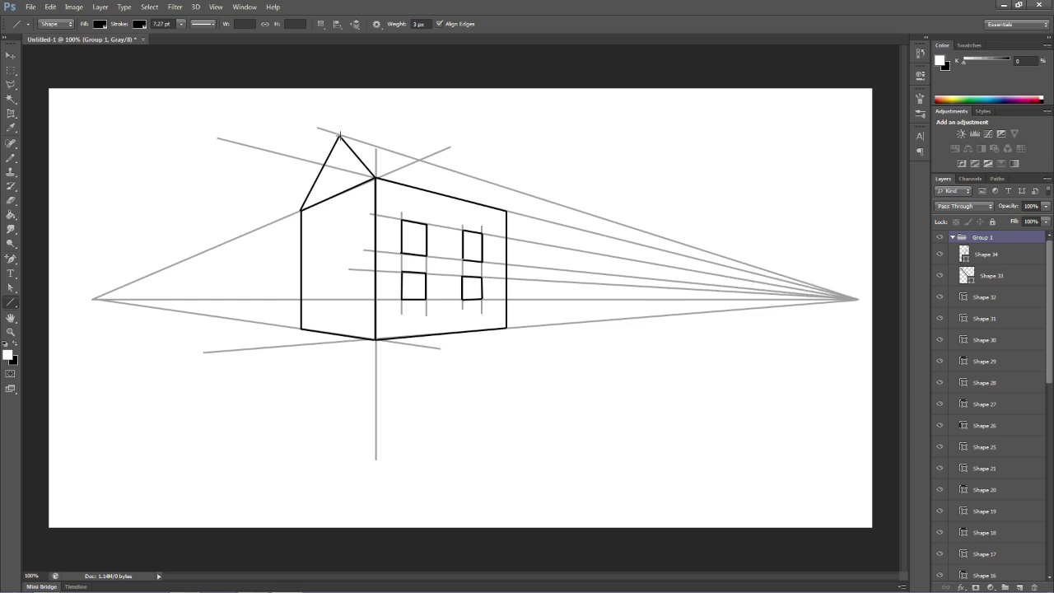
pyautogui.moveTo(339, 134); pyautogui.dragTo(507, 211)
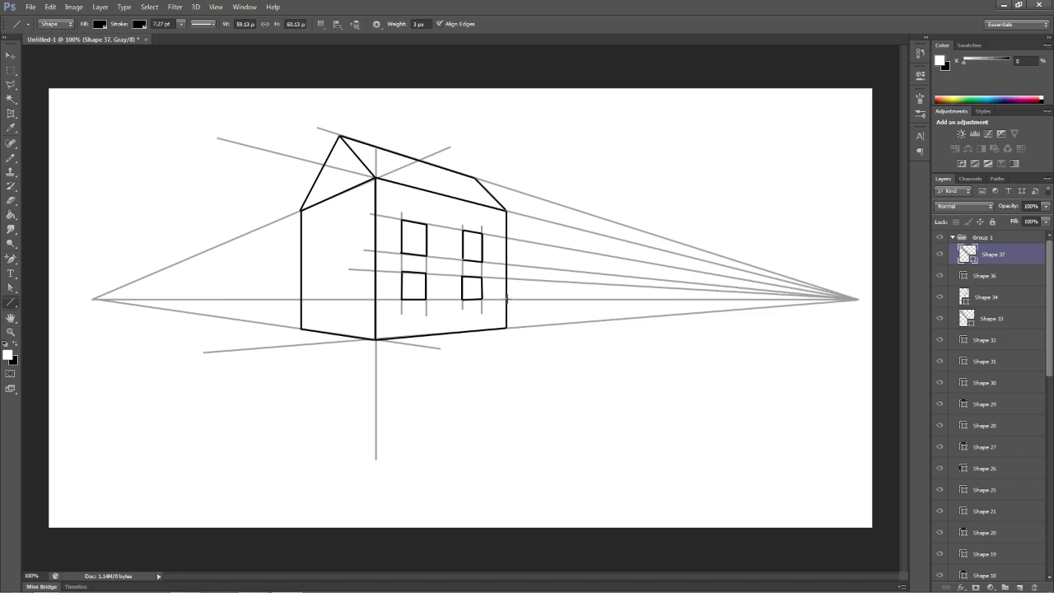
# - Draw the fence's first edge lines along the horizon beside the house's right corner
pyautogui.moveTo(506, 299); pyautogui.dragTo(506, 327)
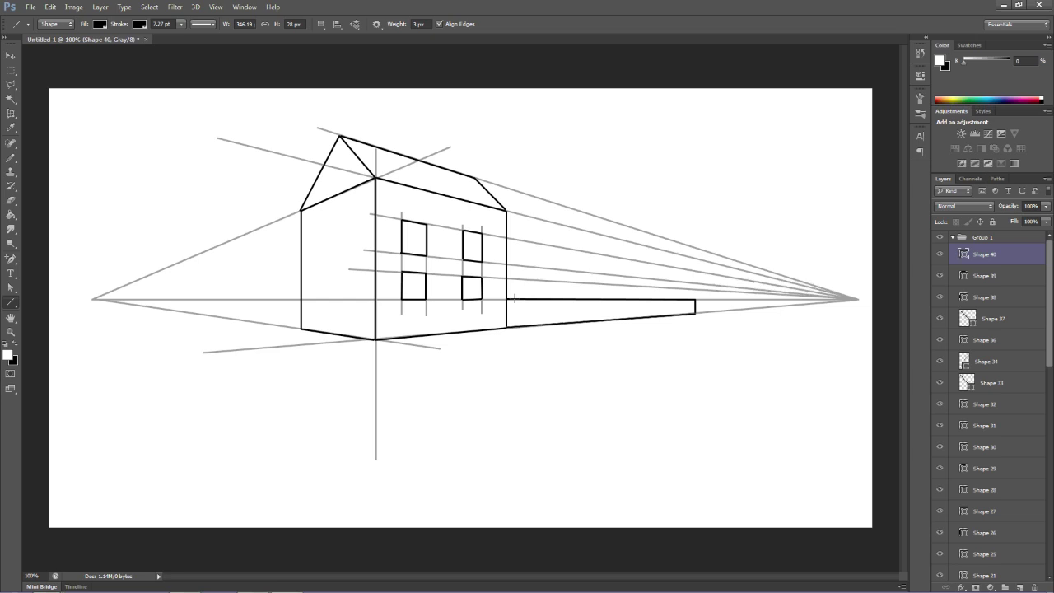
pyautogui.moveTo(514, 299)
pyautogui.mouseDown()
pyautogui.moveTo(514, 327)
pyautogui.moveTo(527, 317)
pyautogui.moveTo(539, 327)
pyautogui.moveTo(553, 309)
pyautogui.moveTo(554, 327)
pyautogui.moveTo(567, 323)
pyautogui.mouseUp()
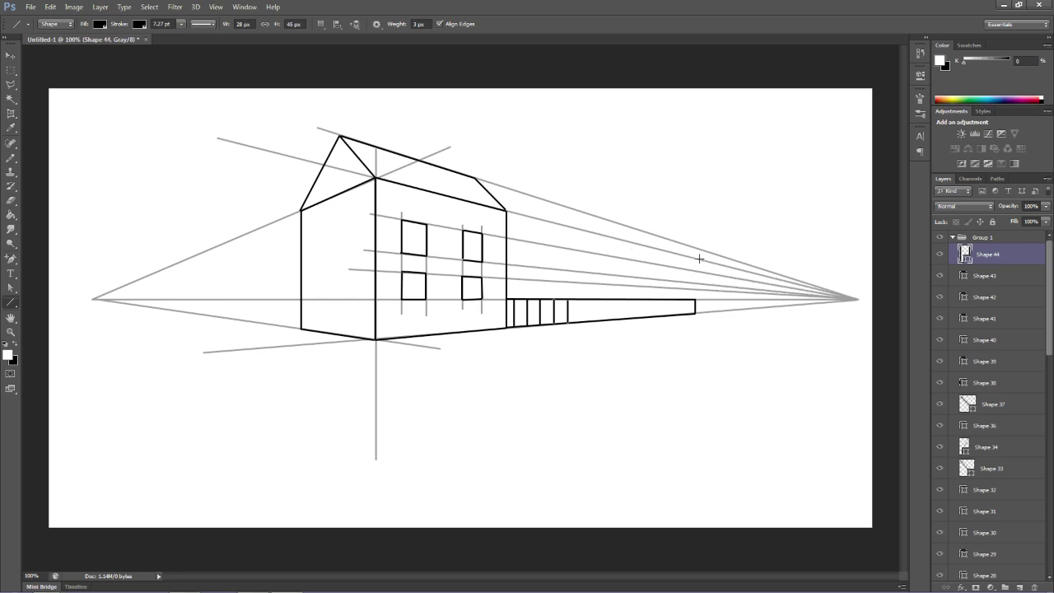
# - Begin outlining the distant second house near the right vanishing point
pyautogui.moveTo(699, 258); pyautogui.dragTo(758, 273)
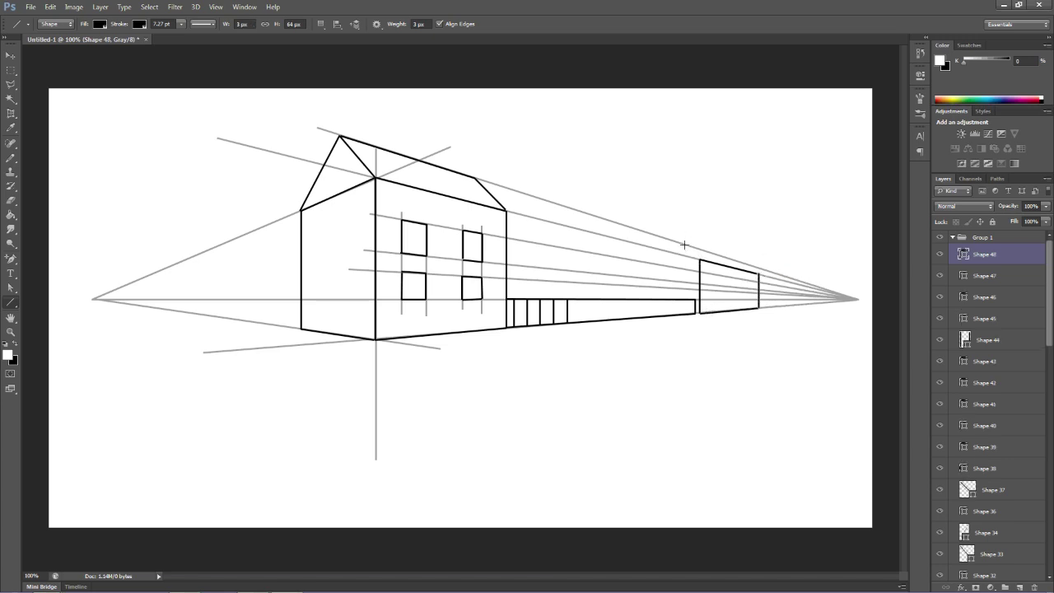
# - Draw the distant house's sloped roof edge
pyautogui.moveTo(758, 272); pyautogui.dragTo(679, 261)
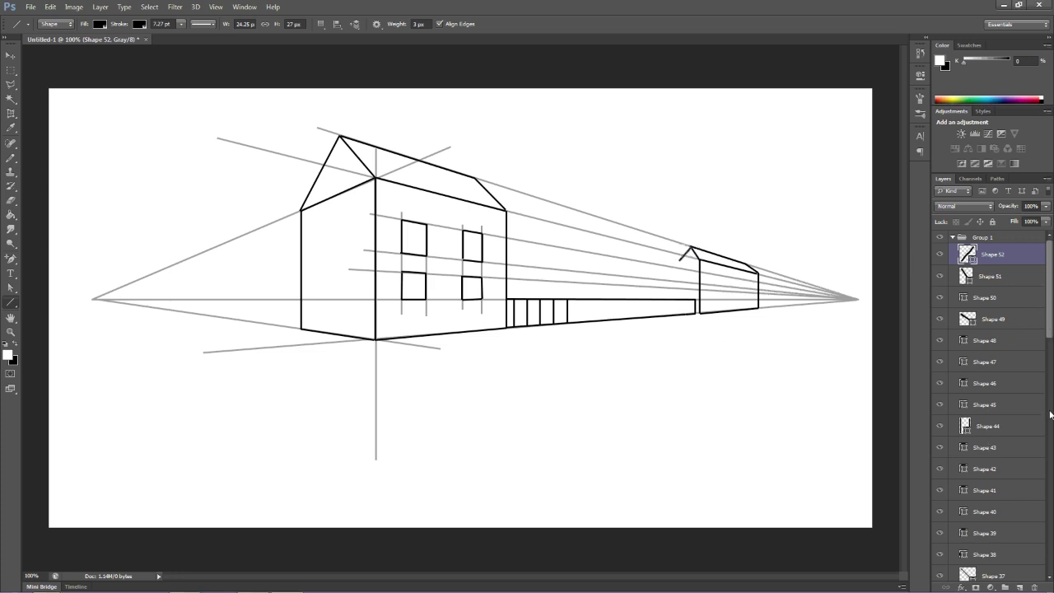
pyautogui.scroll(-5, 1052, 325)
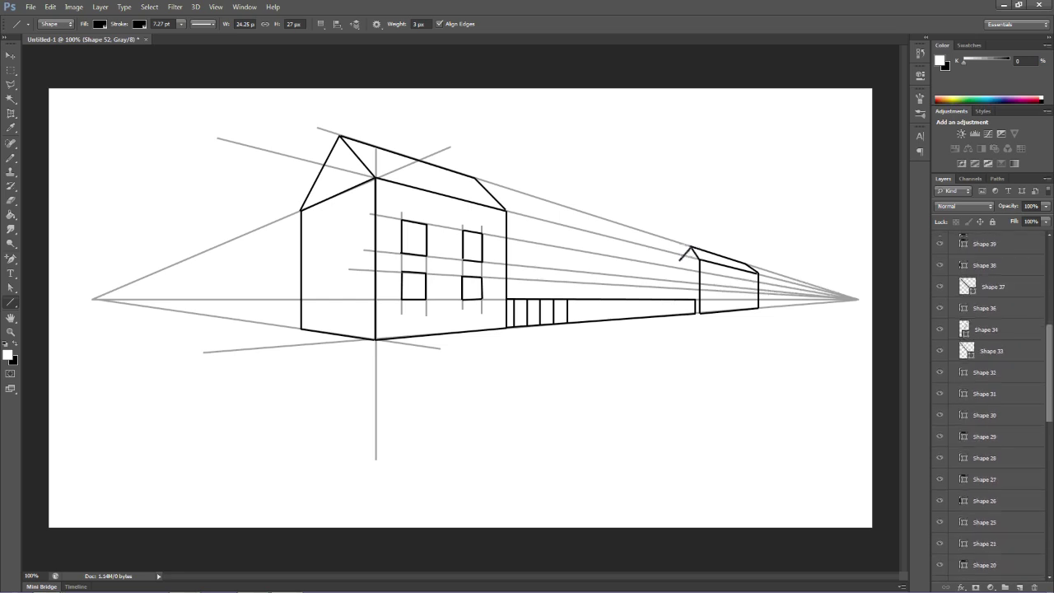
# - Collapse Group 1 in the Layers panel and turn off visibility of the Guide Lines group
pyautogui.scroll(-10, 992, 403)
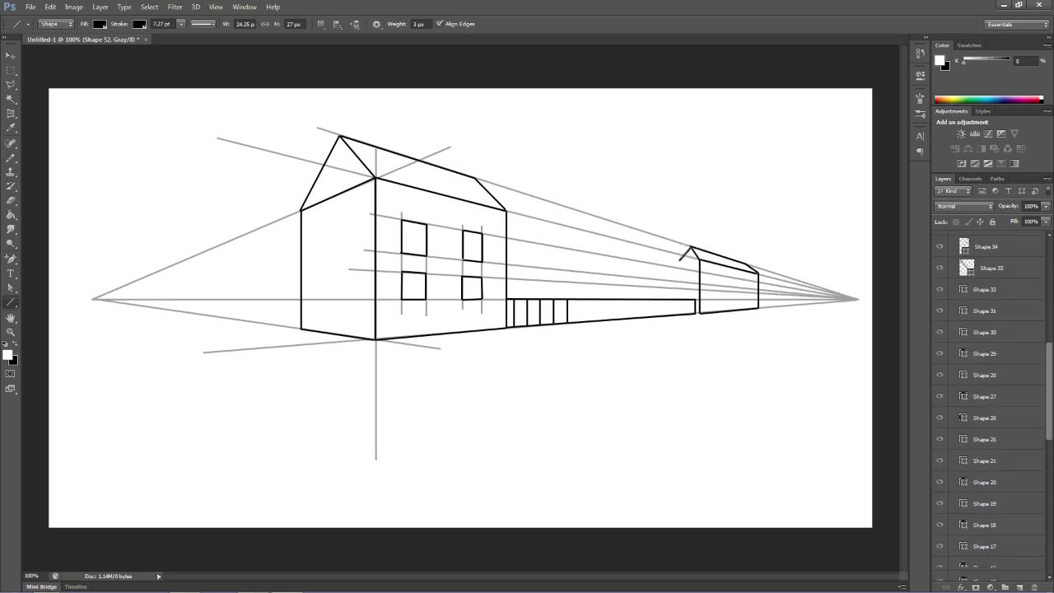
pyautogui.scroll(-2, 992, 403)
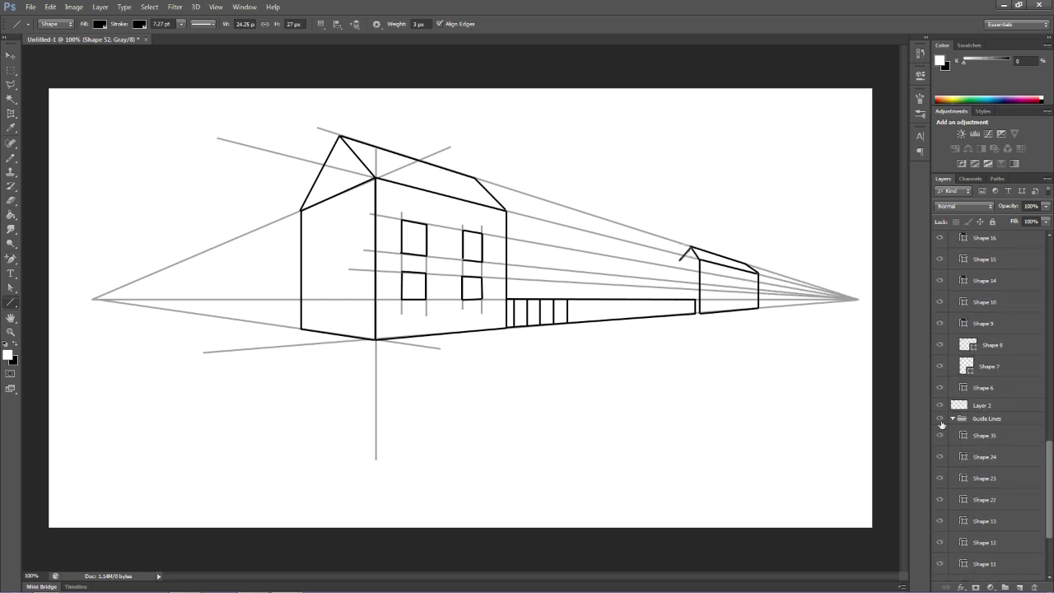
pyautogui.moveTo(1044, 468); pyautogui.dragTo(1042, 264)
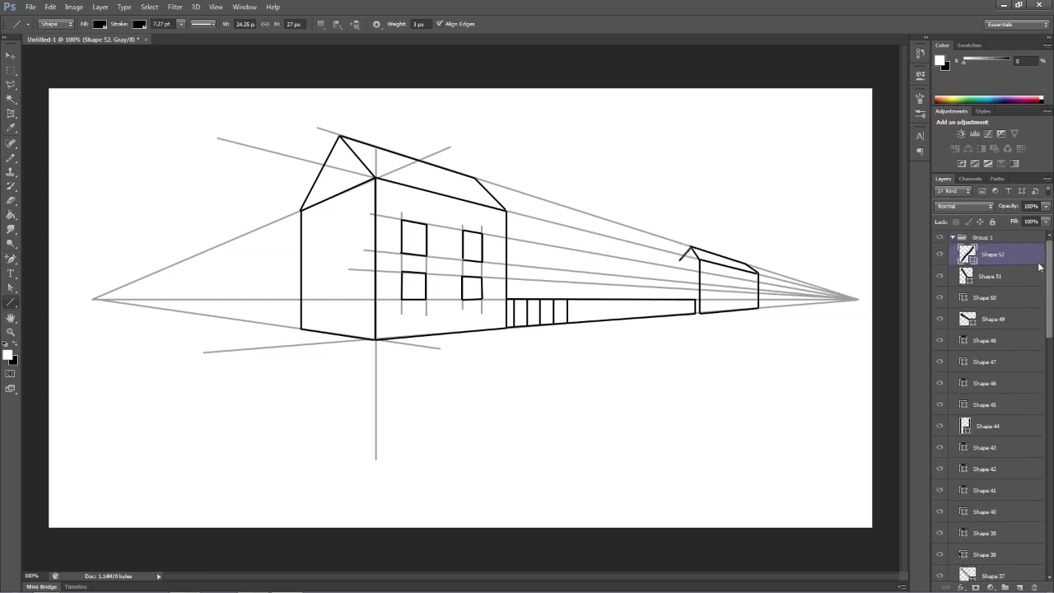
pyautogui.click(953, 239)
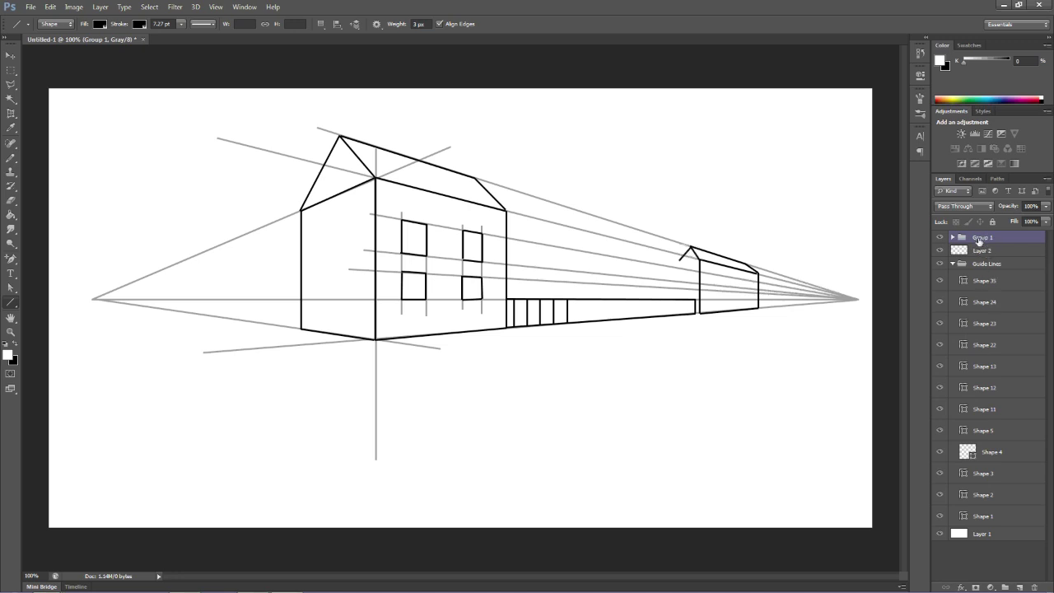
pyautogui.click(940, 265)
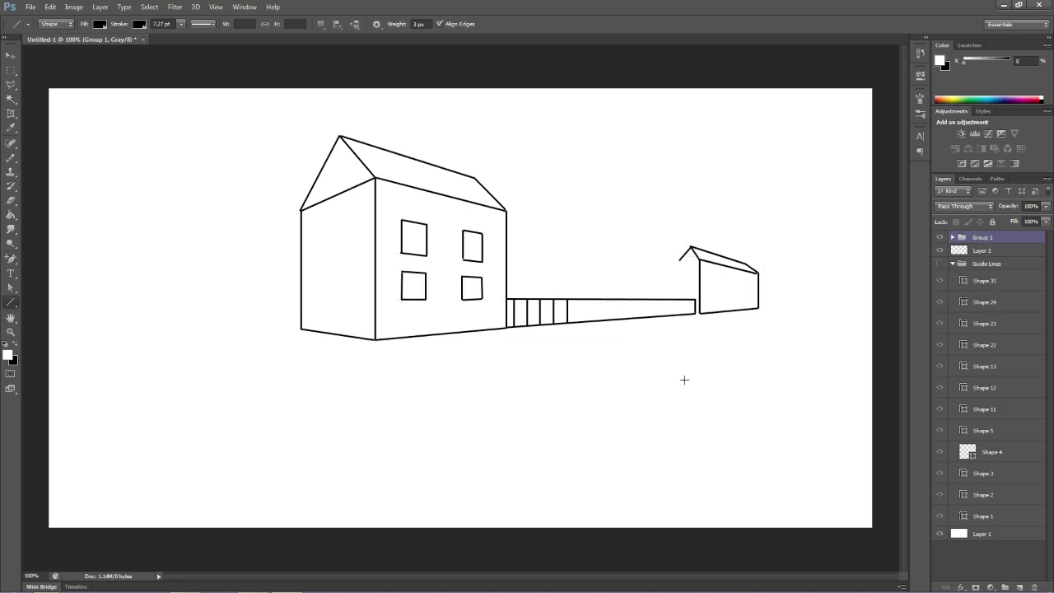